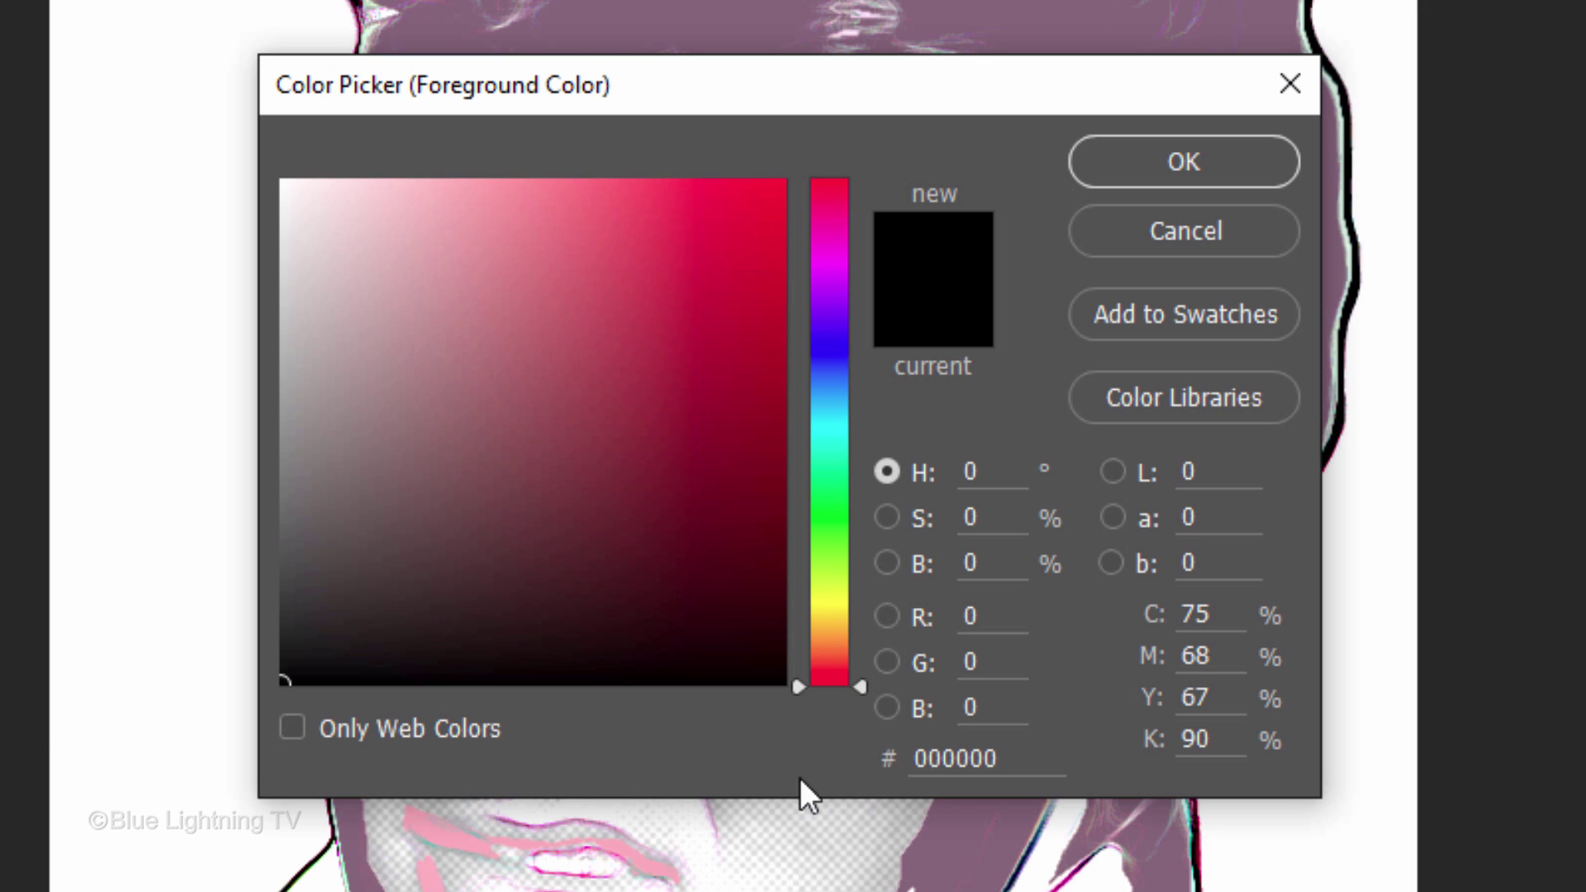
Step: Set the foreground color to hex e8c7c
click(951, 758)
text(e8c7c)
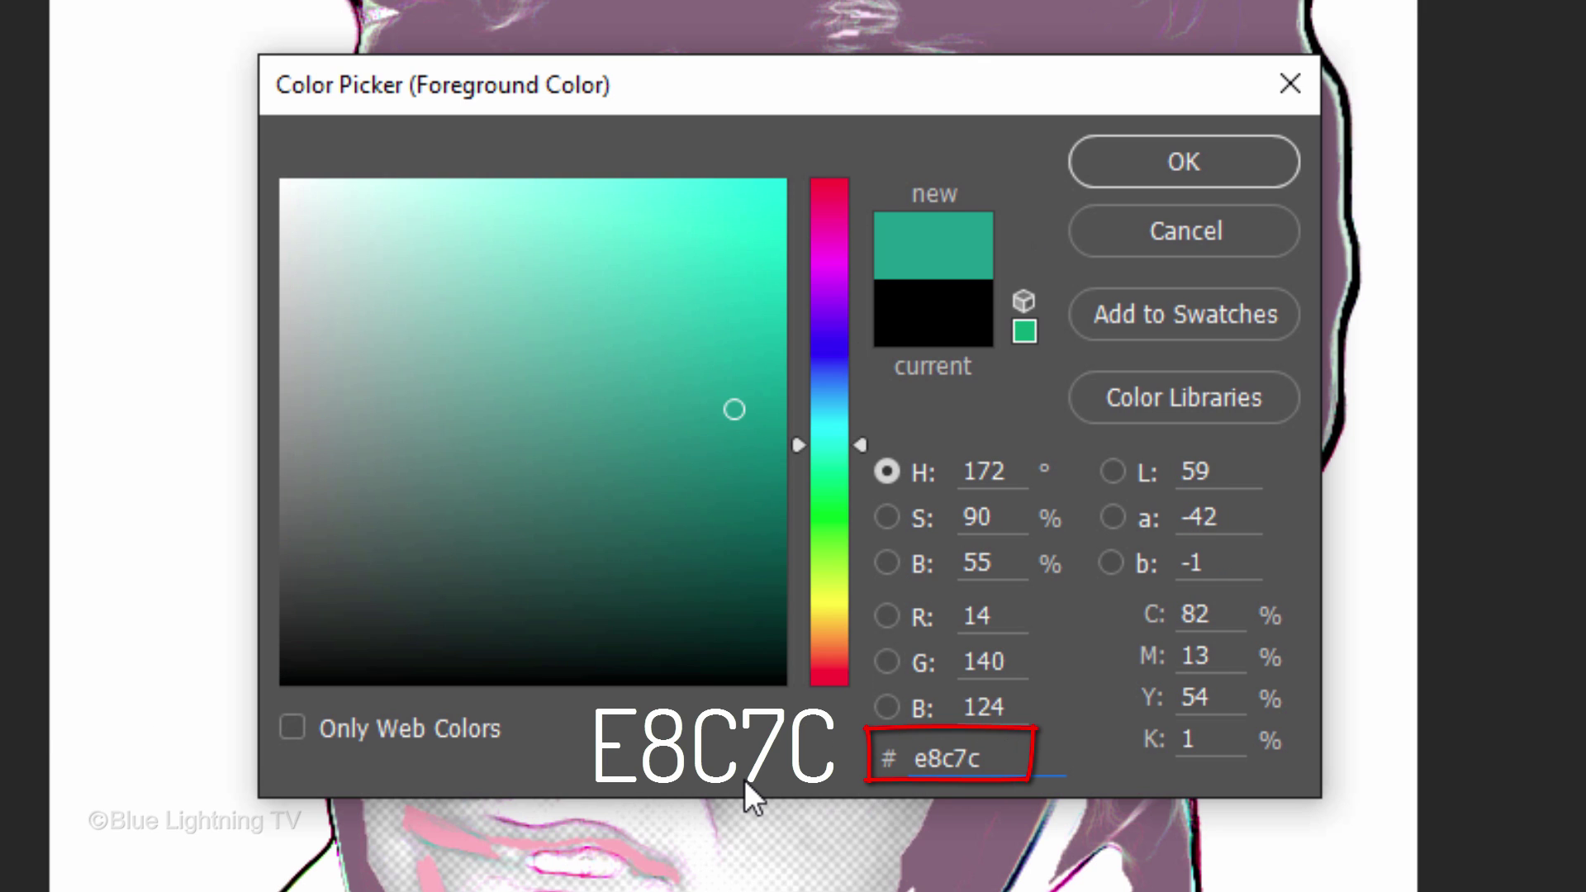
click(1138, 163)
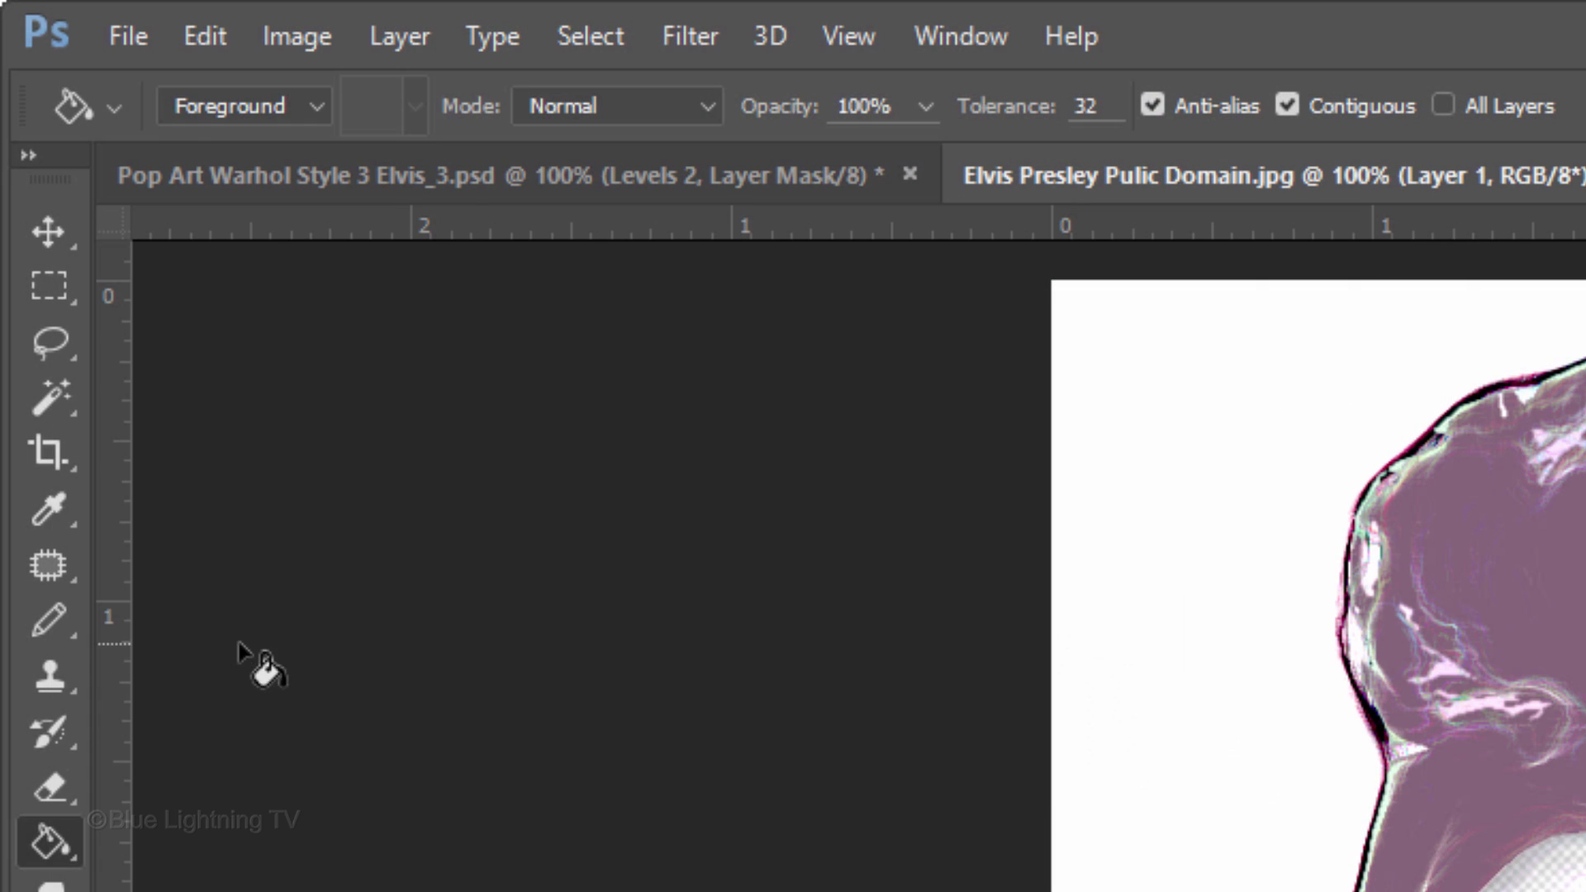
Step: Activate the Brush tool and replace the current brushes with the Thick Heavy Brushes set
click(51, 615)
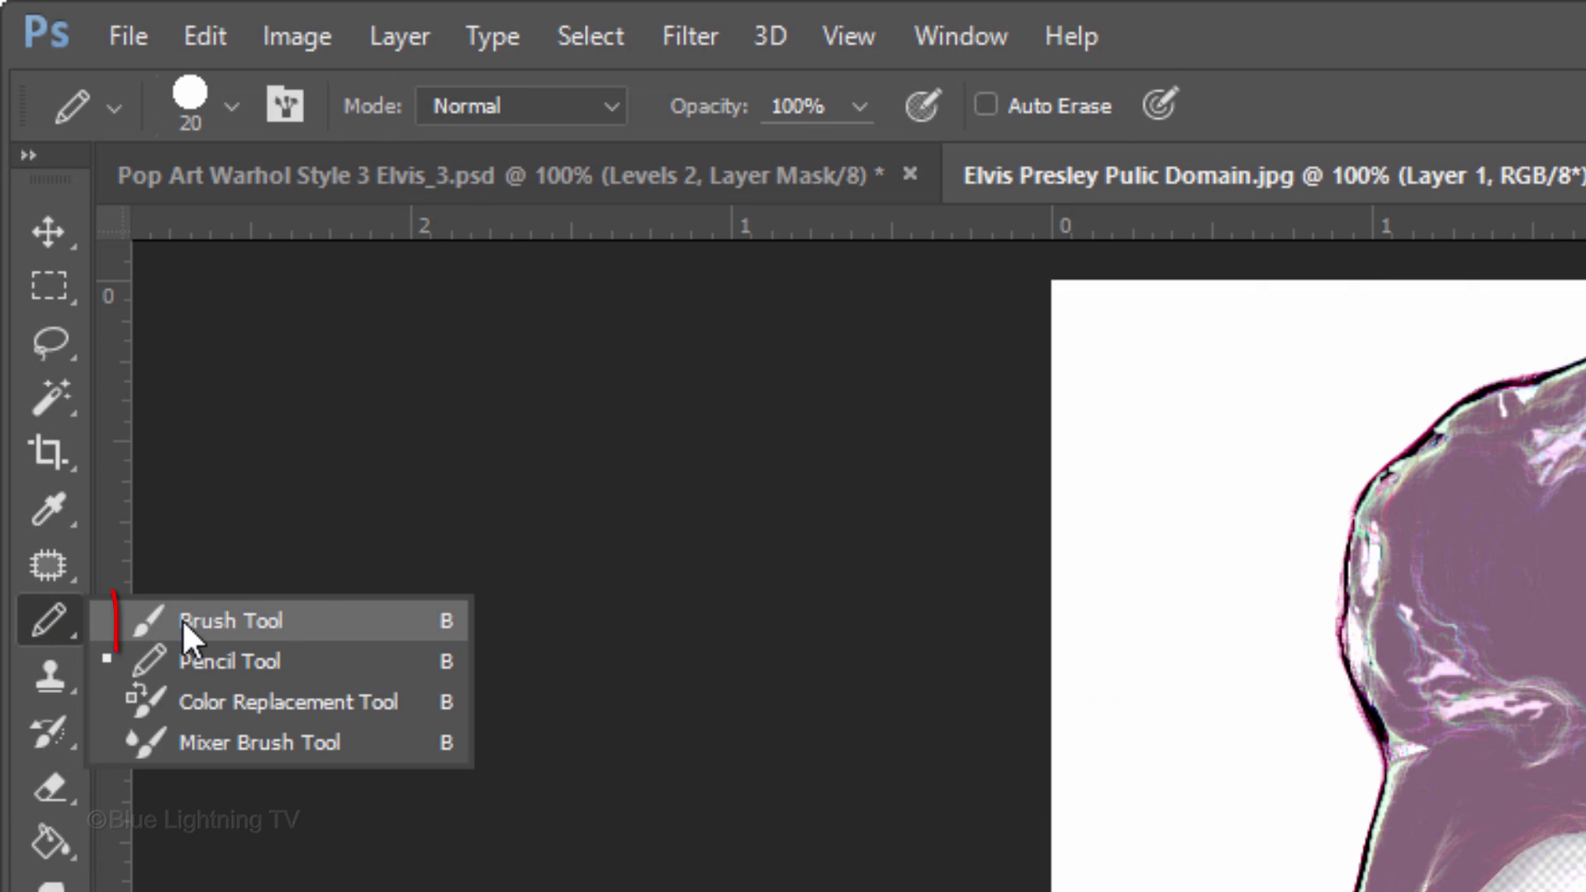
click(266, 619)
click(235, 108)
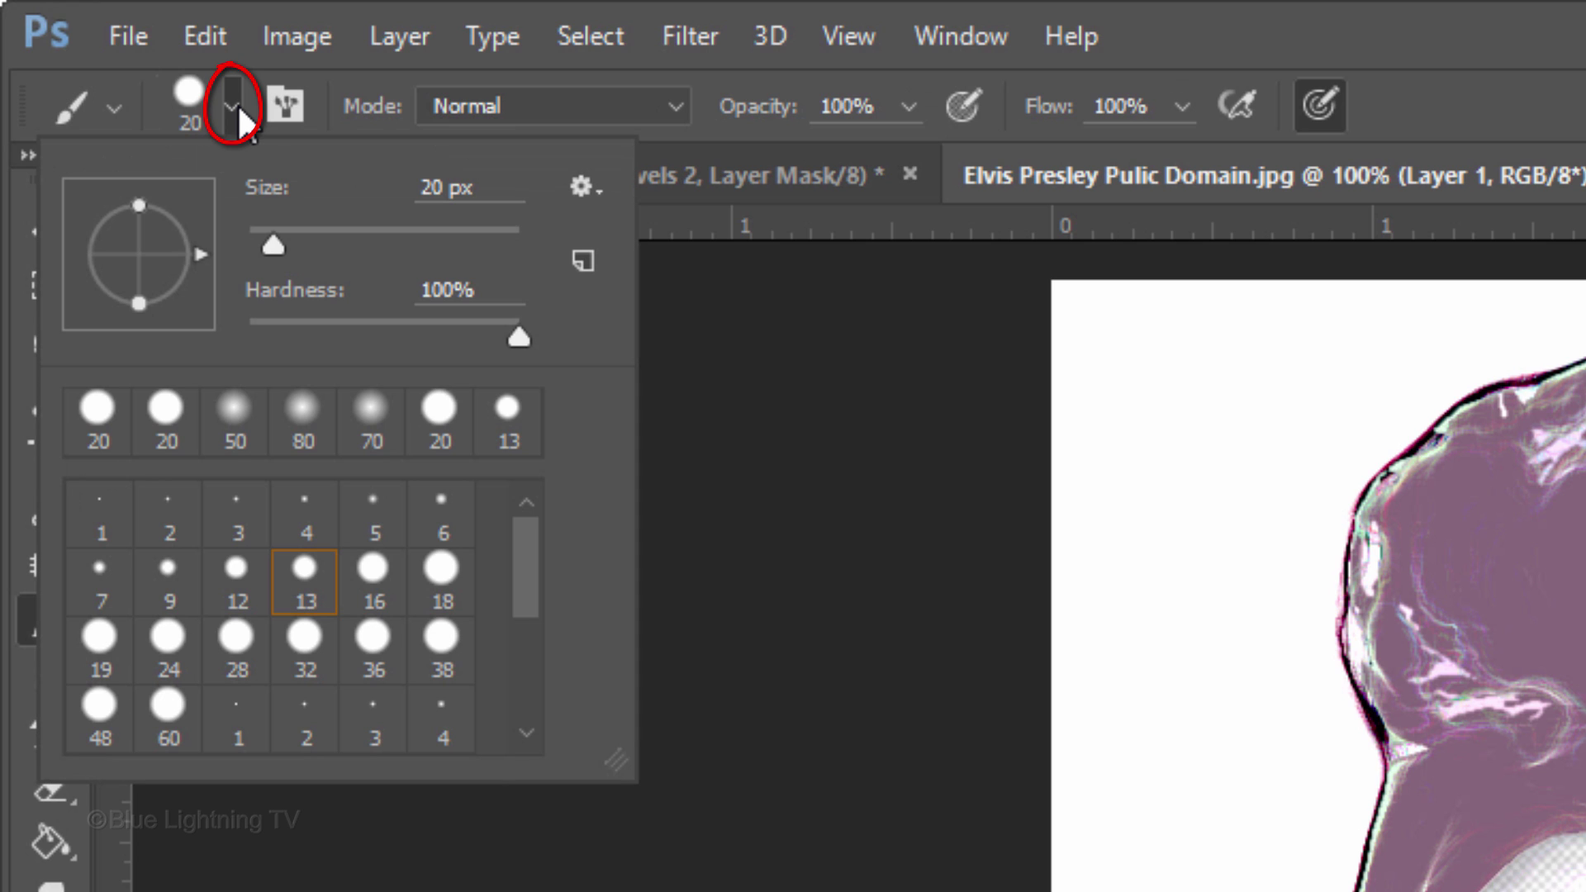
click(586, 192)
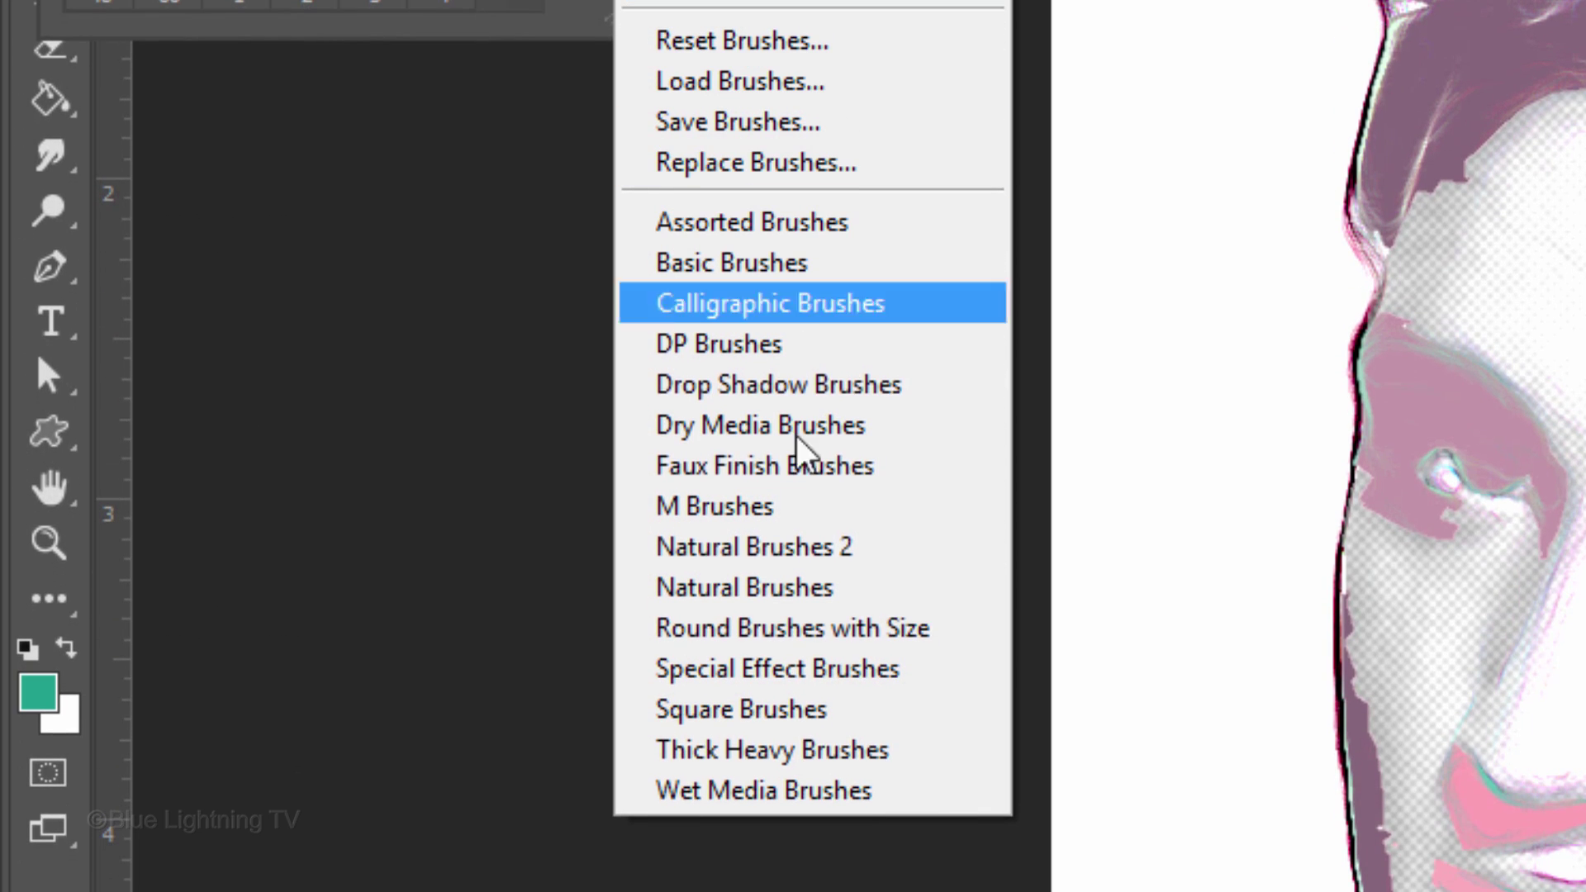
click(794, 752)
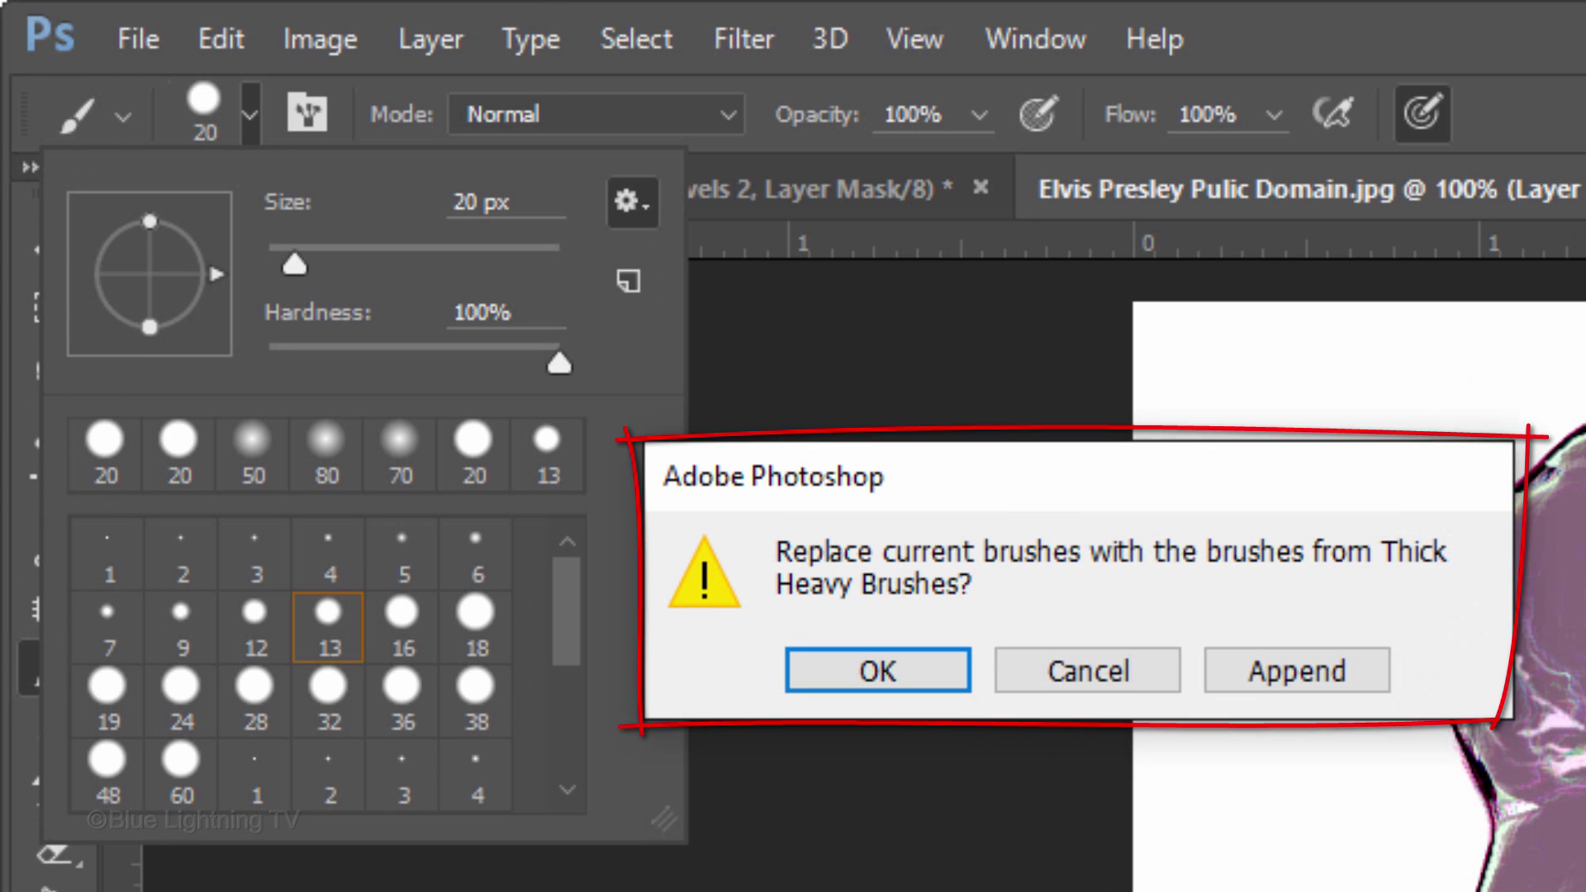
click(867, 686)
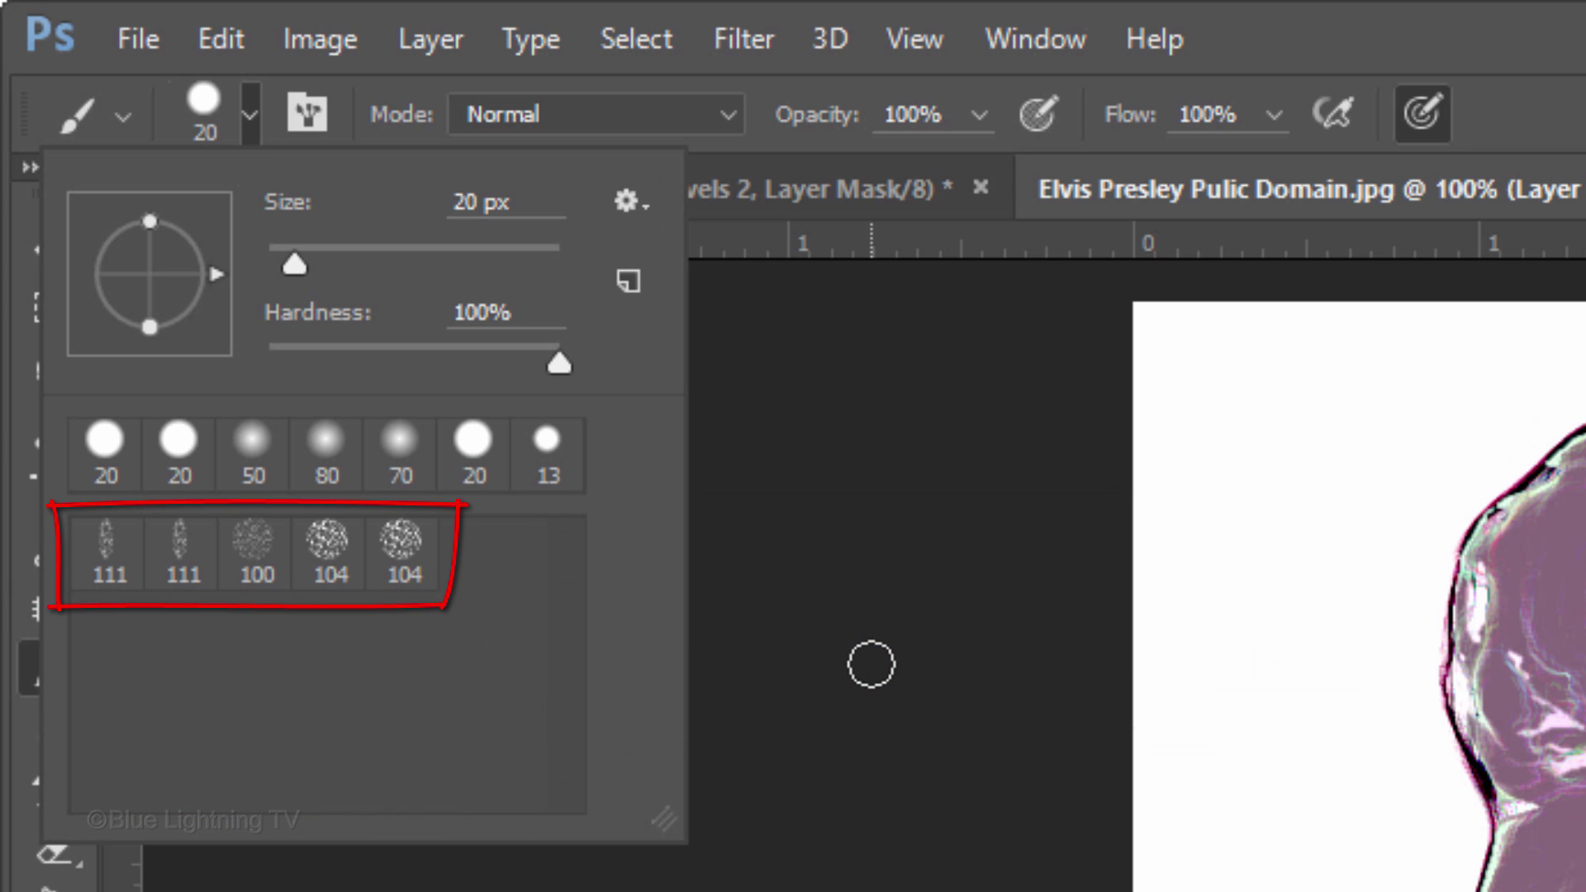
Step: Tilt the second 111 px brush diagonally and paint a rough teal border along the image's edges on Layer 1
click(181, 565)
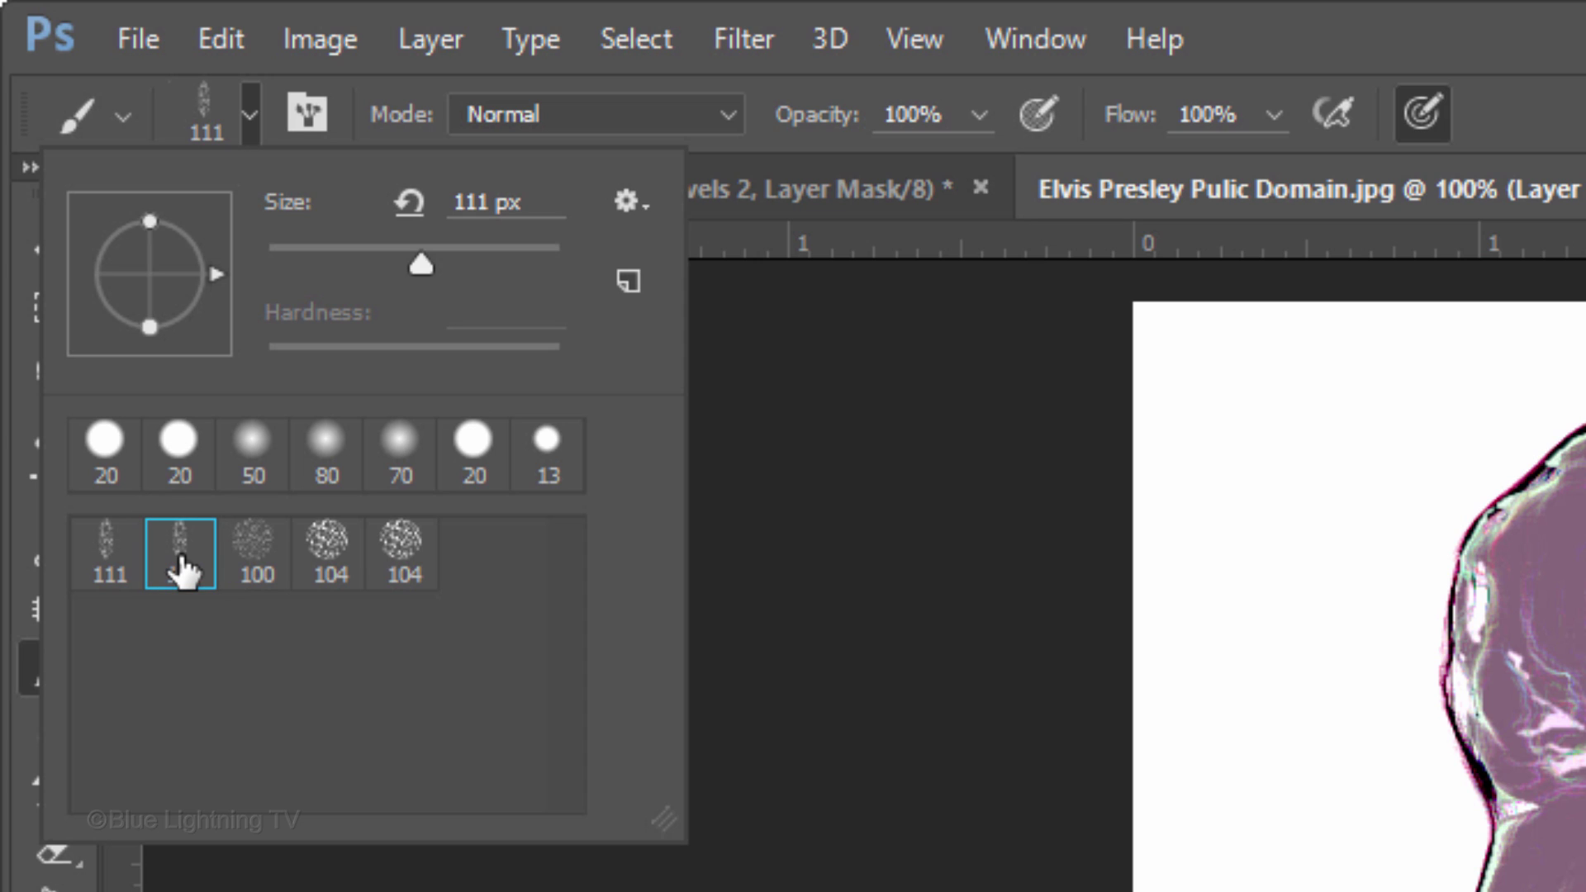
drag(216, 275, 203, 320)
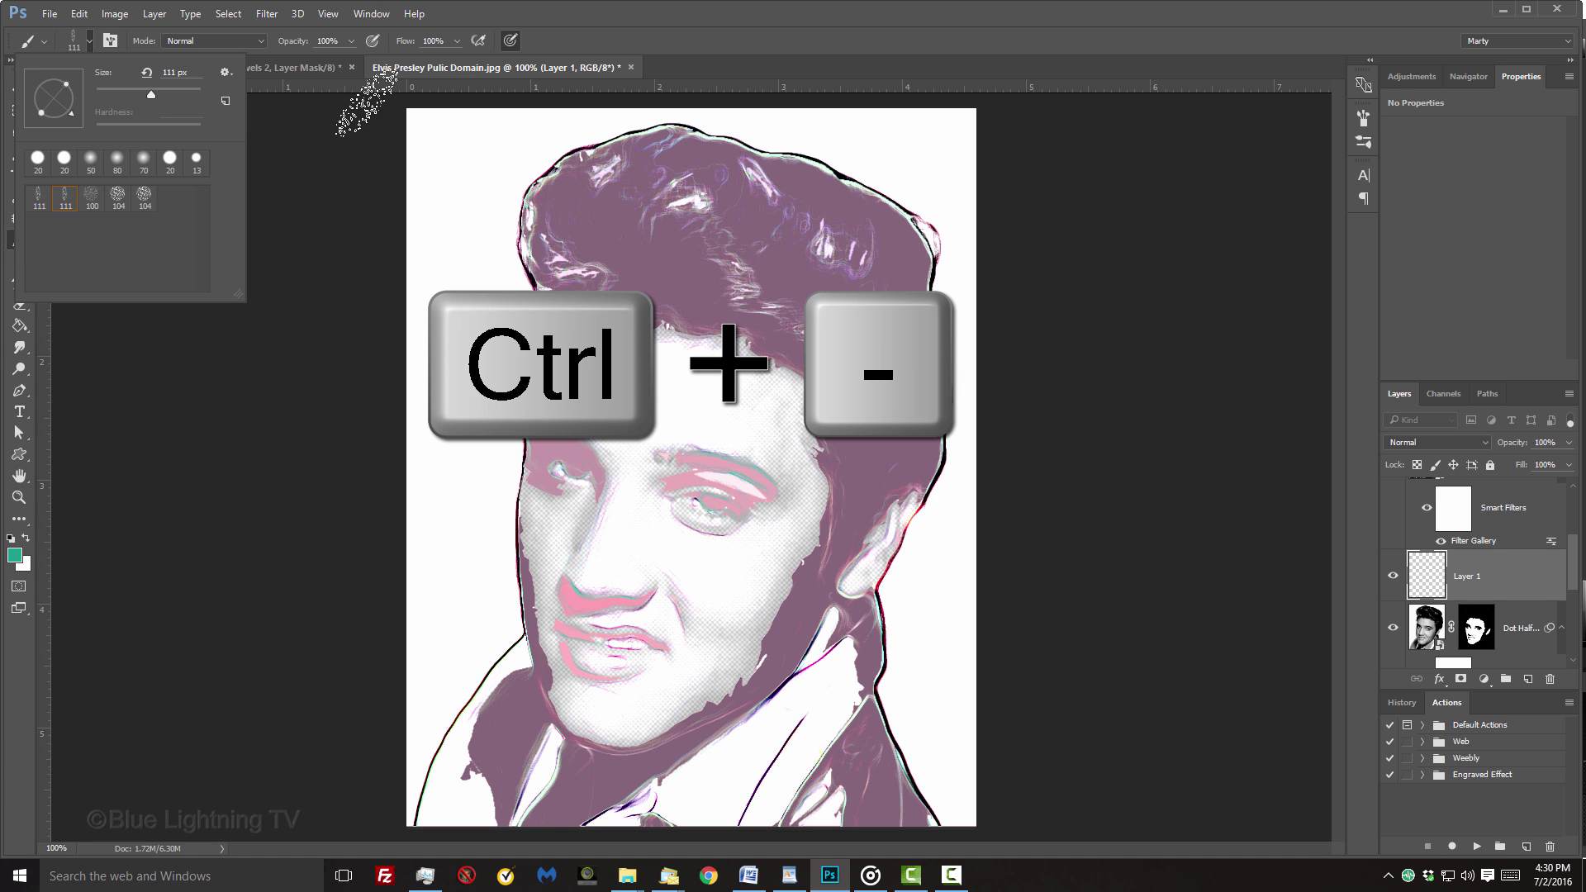
key(ctrl+minus)
mouse_move(489, 223)
mouse_down()
mouse_move(909, 228)
mouse_move(878, 423)
mouse_move(879, 683)
mouse_move(637, 733)
mouse_move(432, 726)
mouse_up()
drag(506, 232, 513, 711)
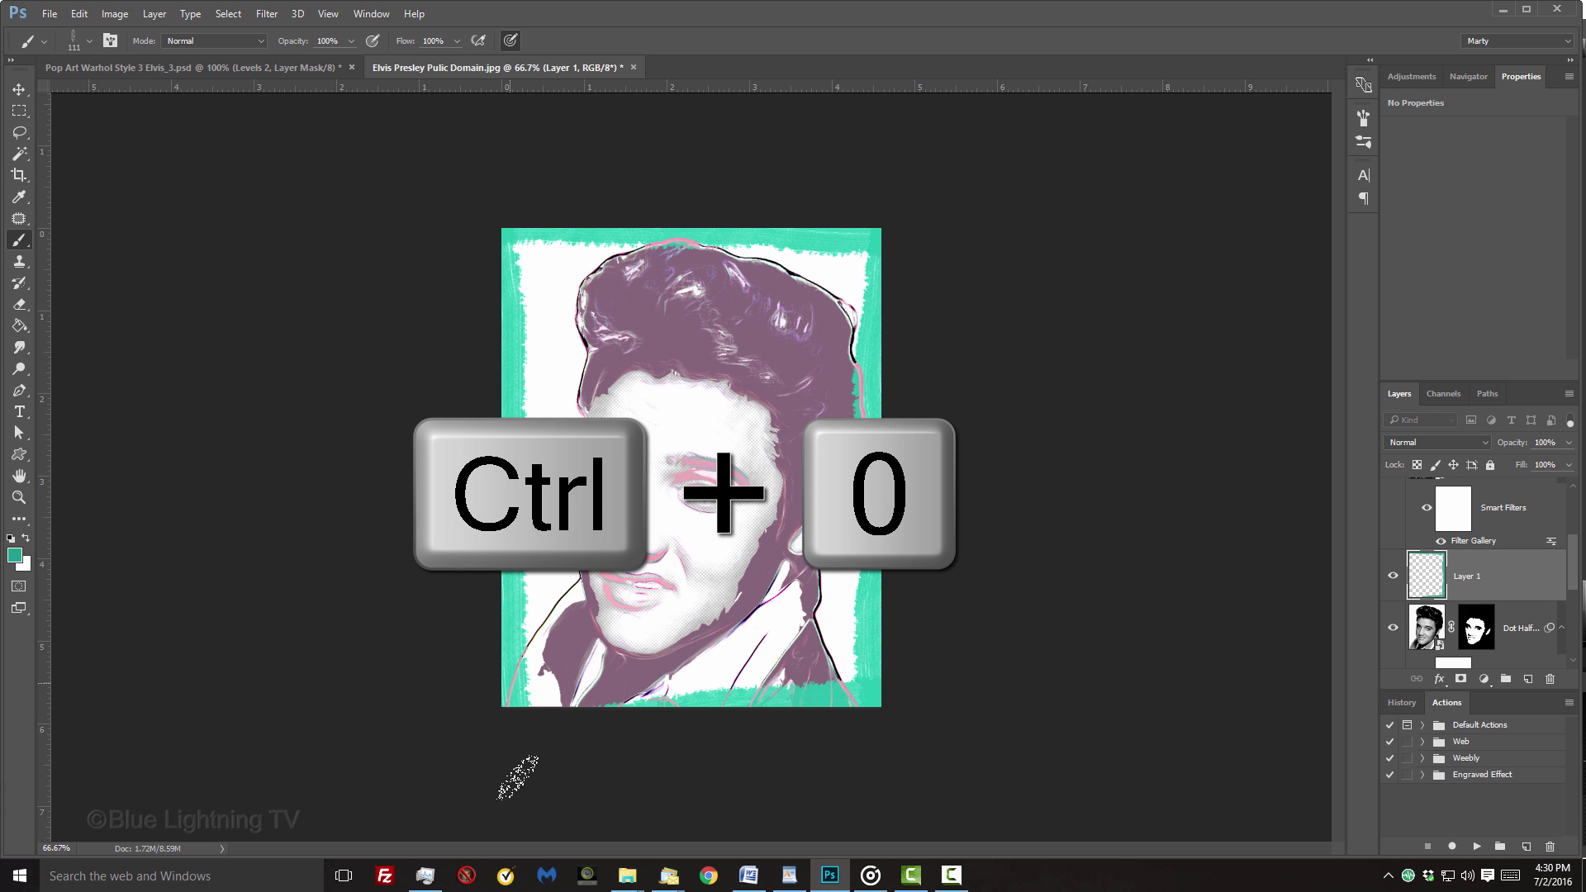
key(ctrl+0)
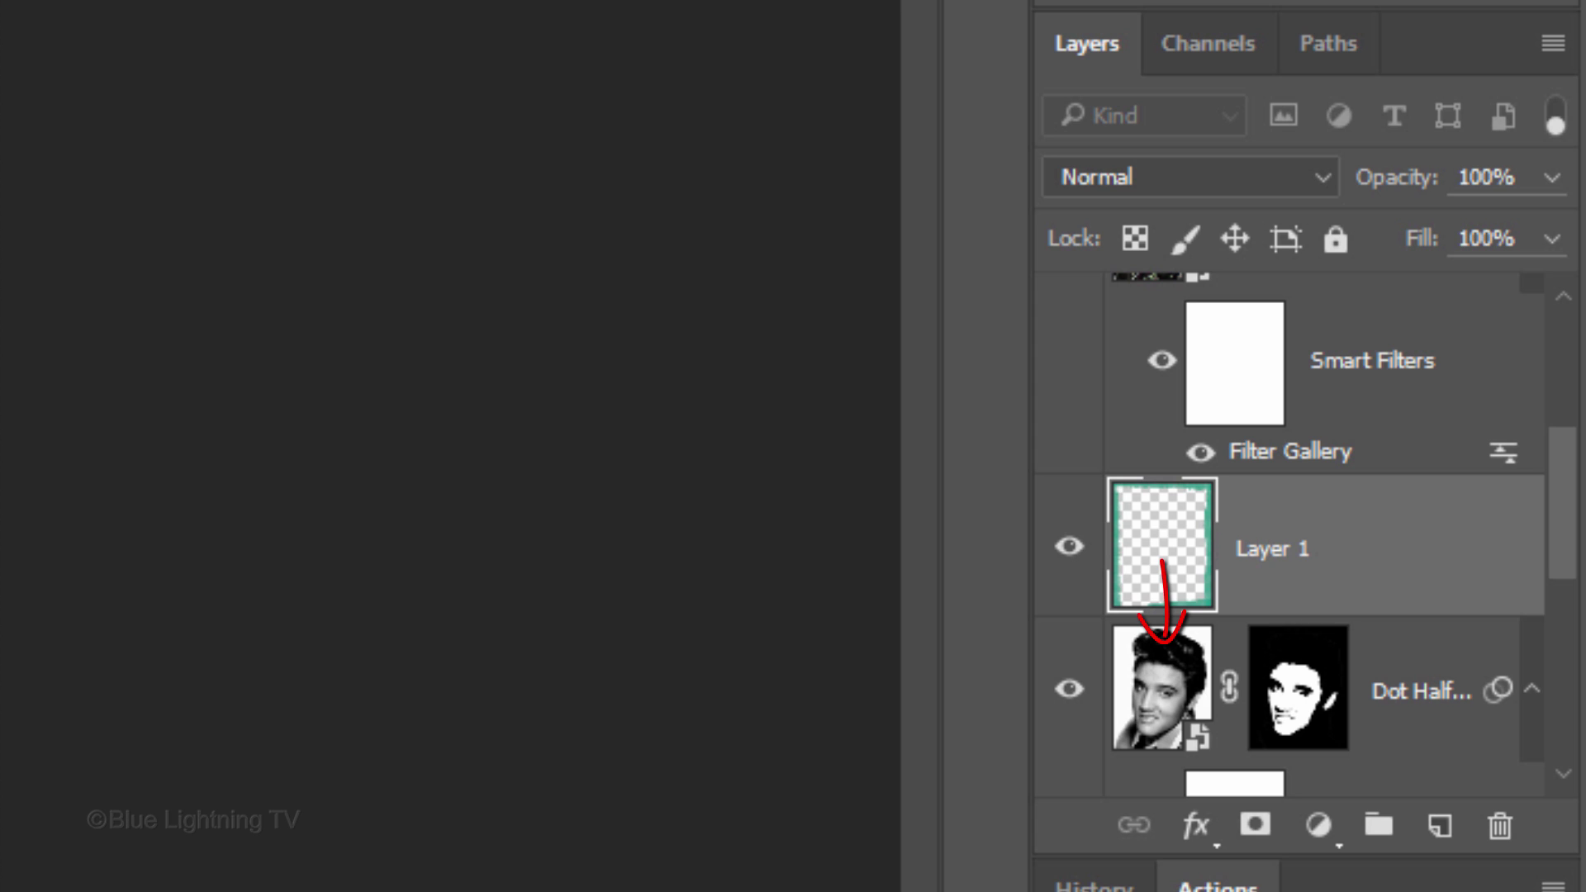
Step: Add a new layer below Layer 1 and set the foreground color to 7C310F
alt+click(1442, 827)
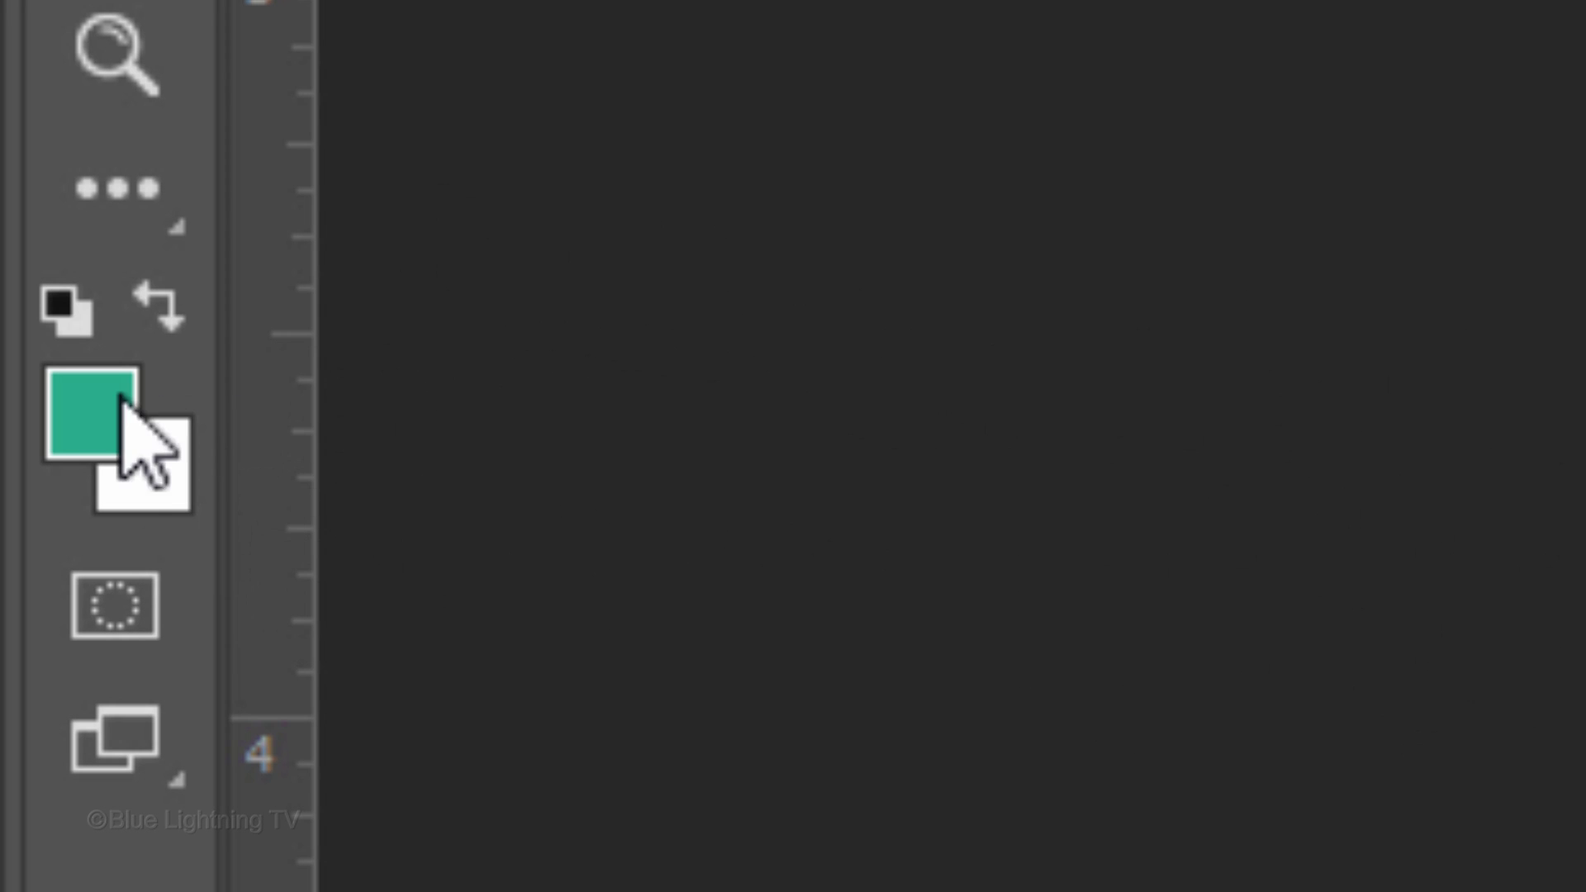
click(116, 397)
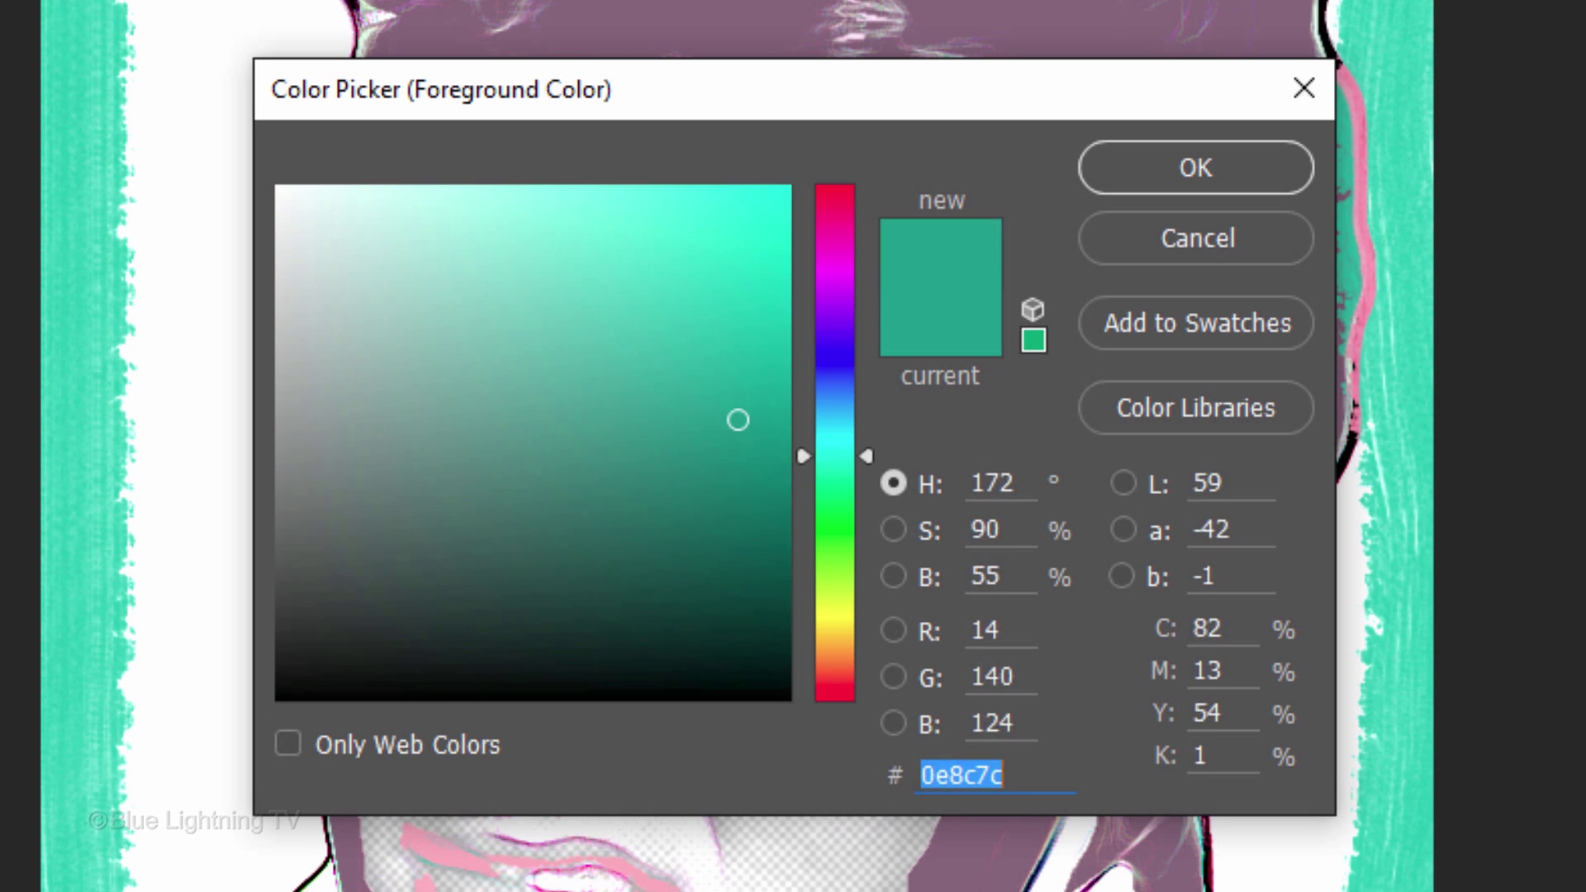
text(7C310F)
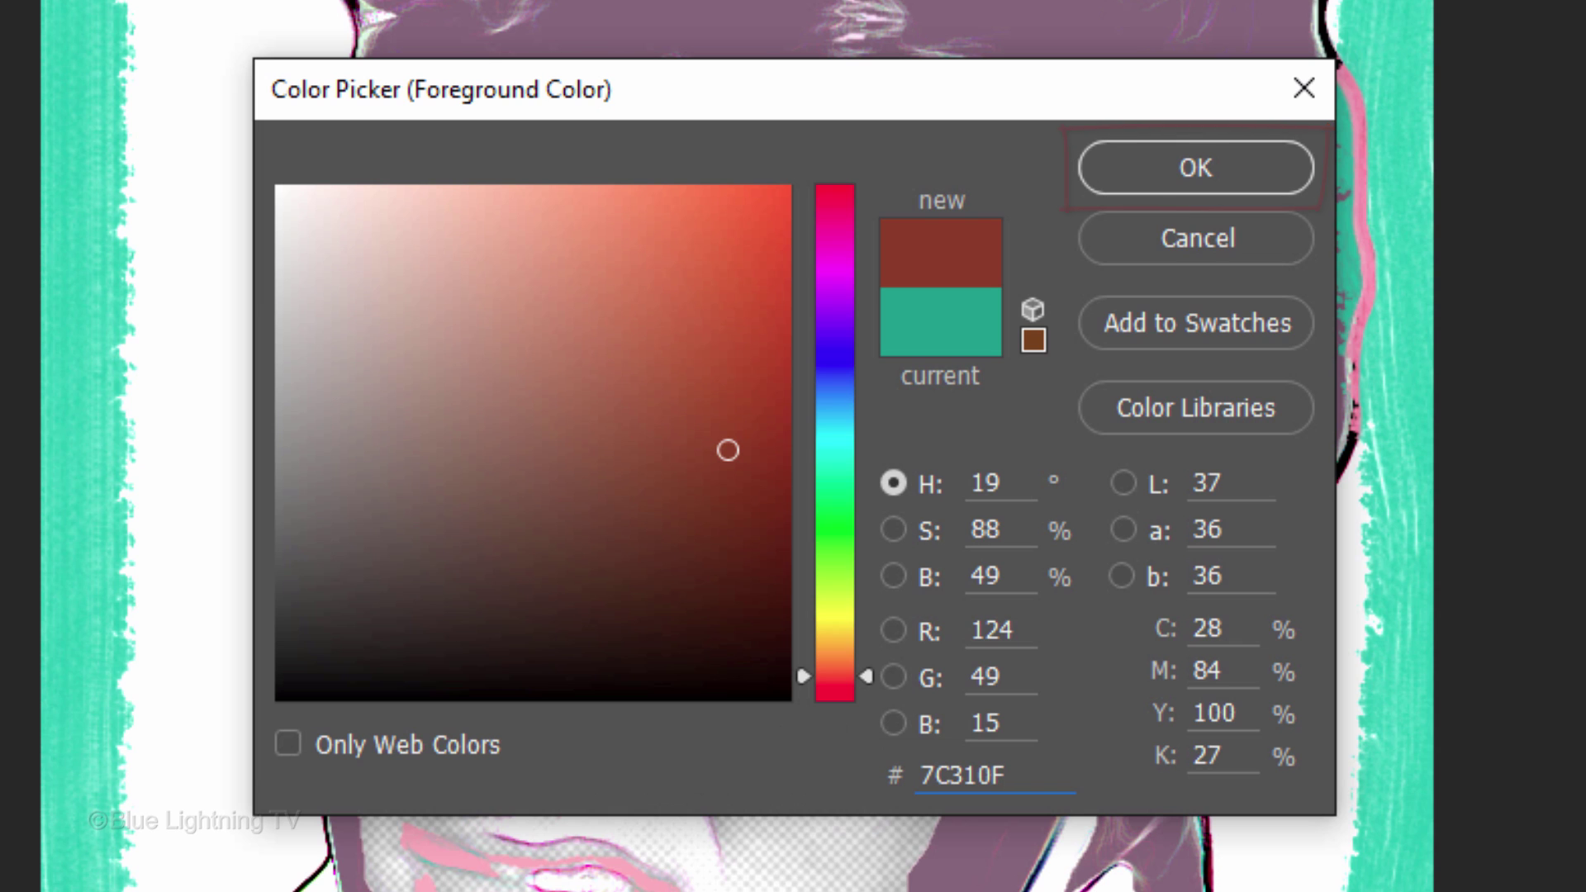
key(Return)
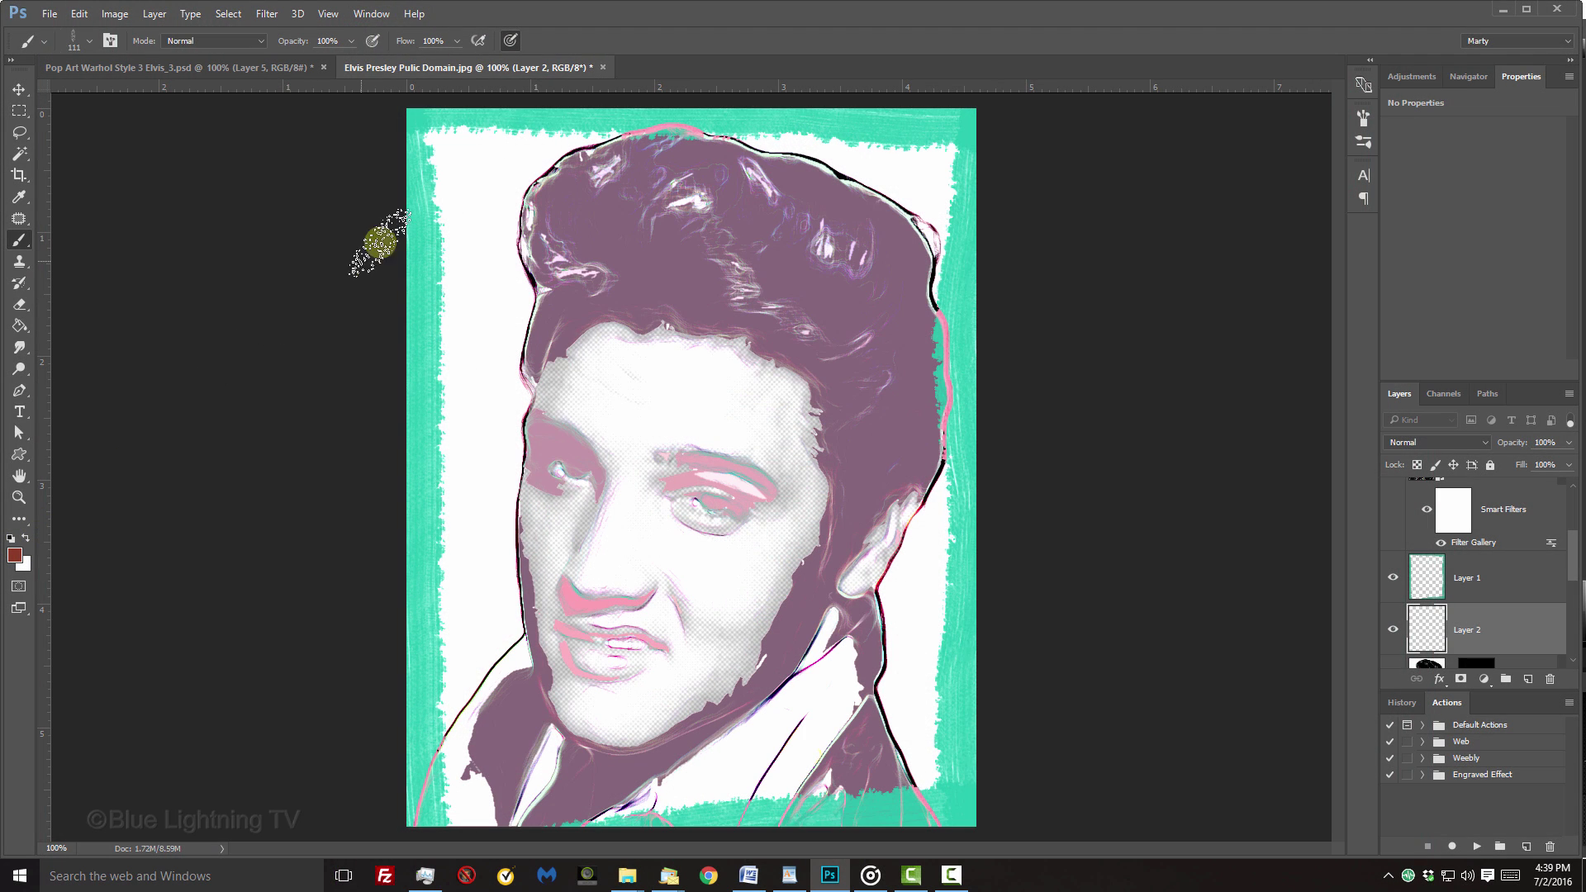
Step: Paint the background on both sides of the head reddish brown, inside the teal border
mouse_move(496, 149)
mouse_down()
mouse_move(549, 141)
mouse_move(495, 265)
mouse_move(488, 524)
mouse_move(450, 431)
mouse_move(499, 131)
mouse_move(508, 153)
mouse_up()
mouse_move(777, 120)
mouse_down()
mouse_move(948, 285)
mouse_move(946, 233)
mouse_move(900, 165)
mouse_up()
mouse_move(946, 480)
mouse_down()
mouse_move(906, 597)
mouse_move(929, 766)
mouse_move(958, 533)
mouse_move(935, 778)
mouse_move(942, 710)
mouse_up()
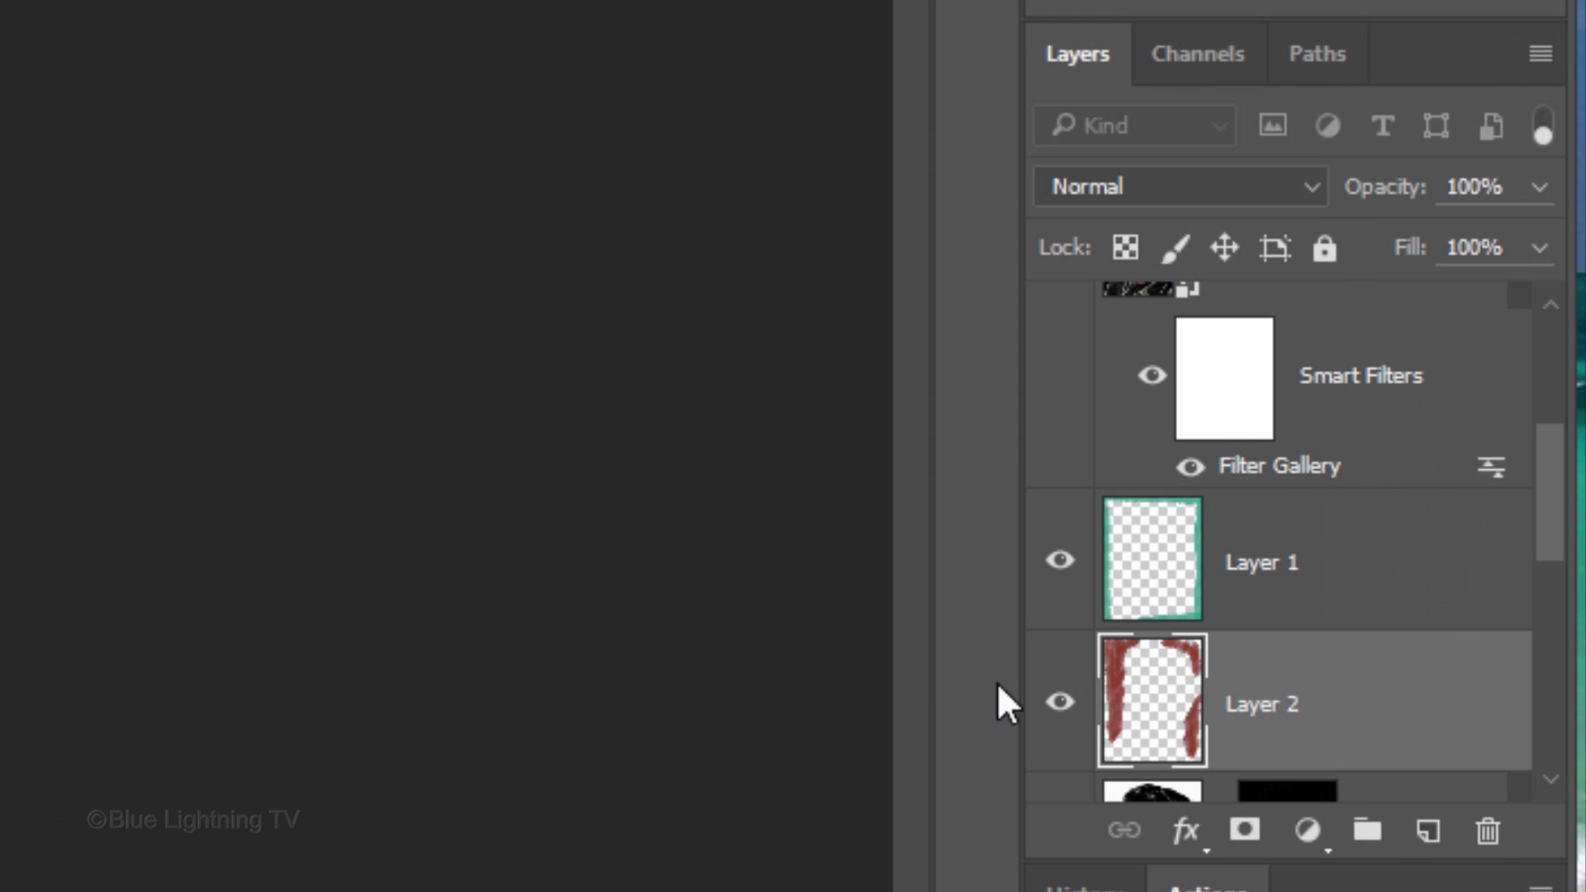
Step: Add a Linear Light layer above Layer 2 and paint the face on it in 0072FF with an enlarged brush
click(1429, 836)
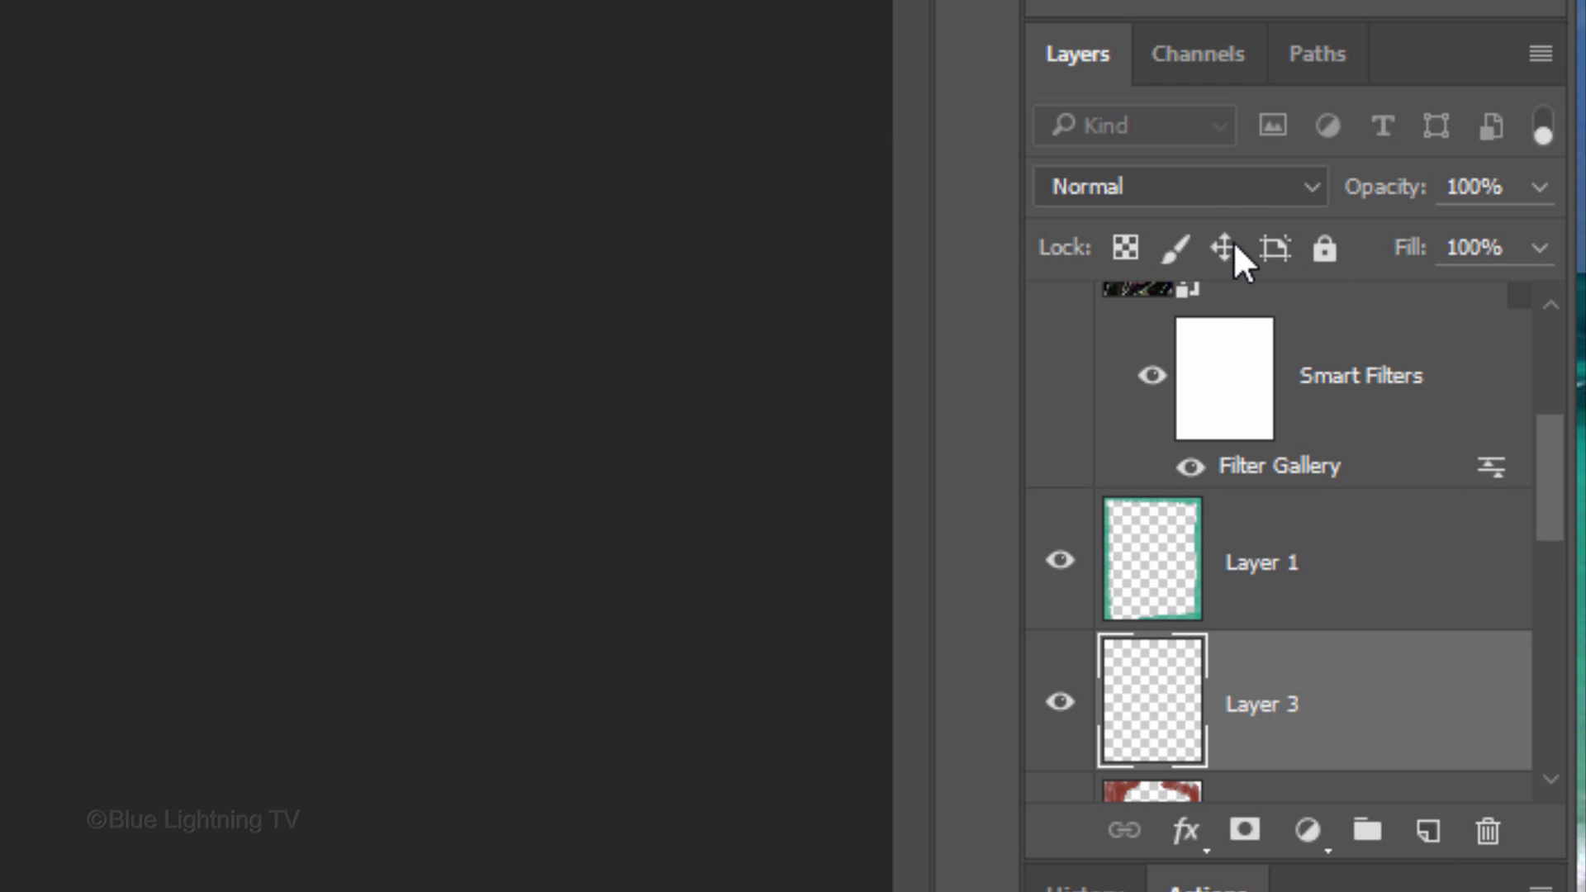
click(1188, 184)
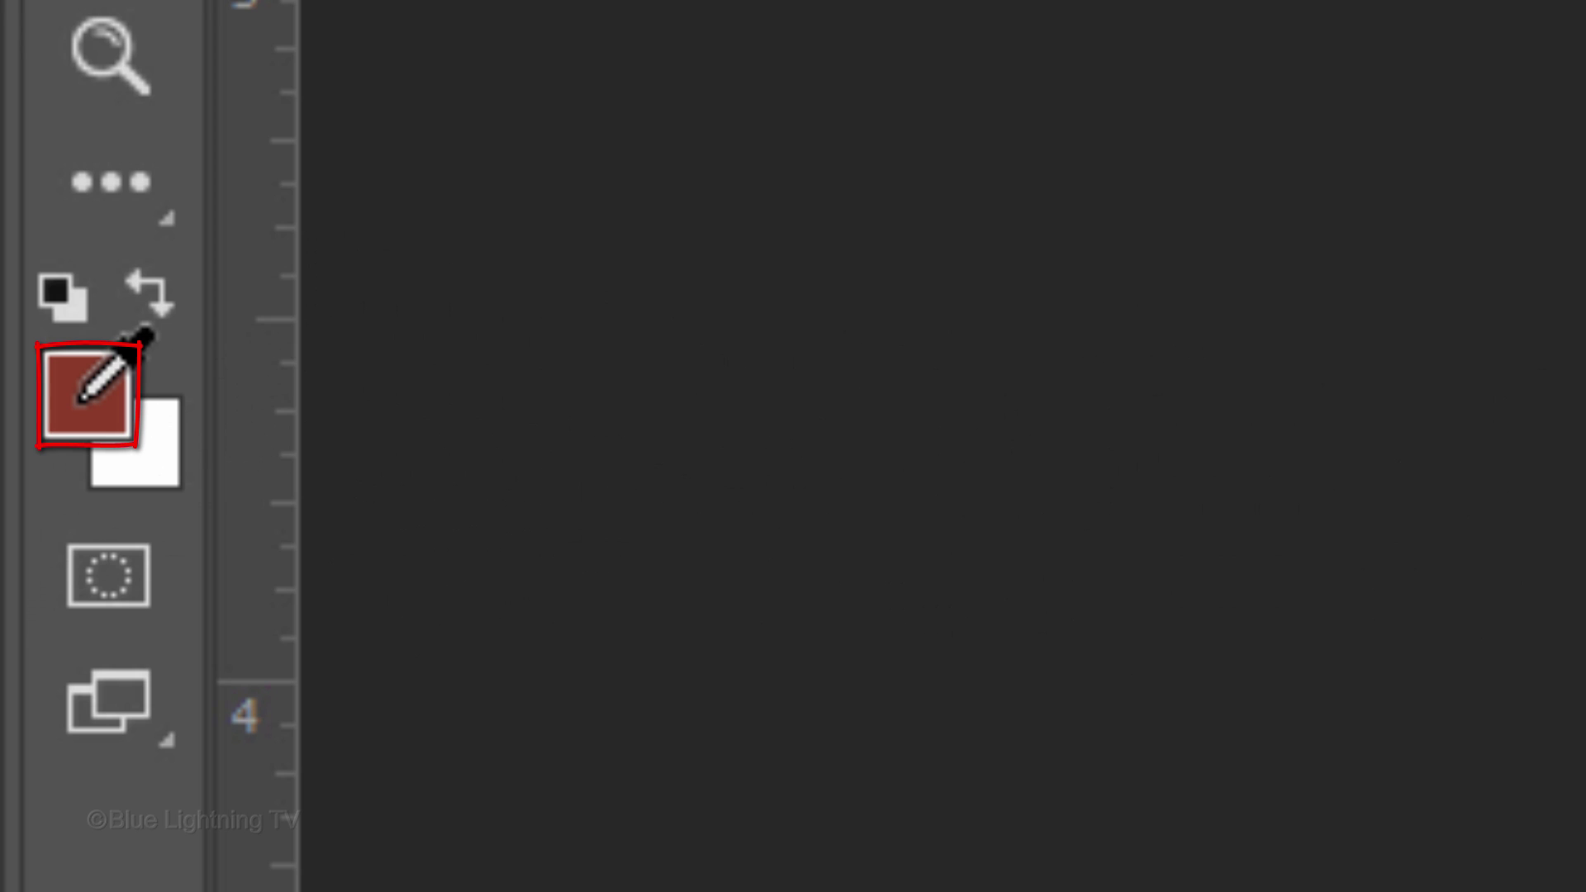
click(86, 392)
text(0072FF)
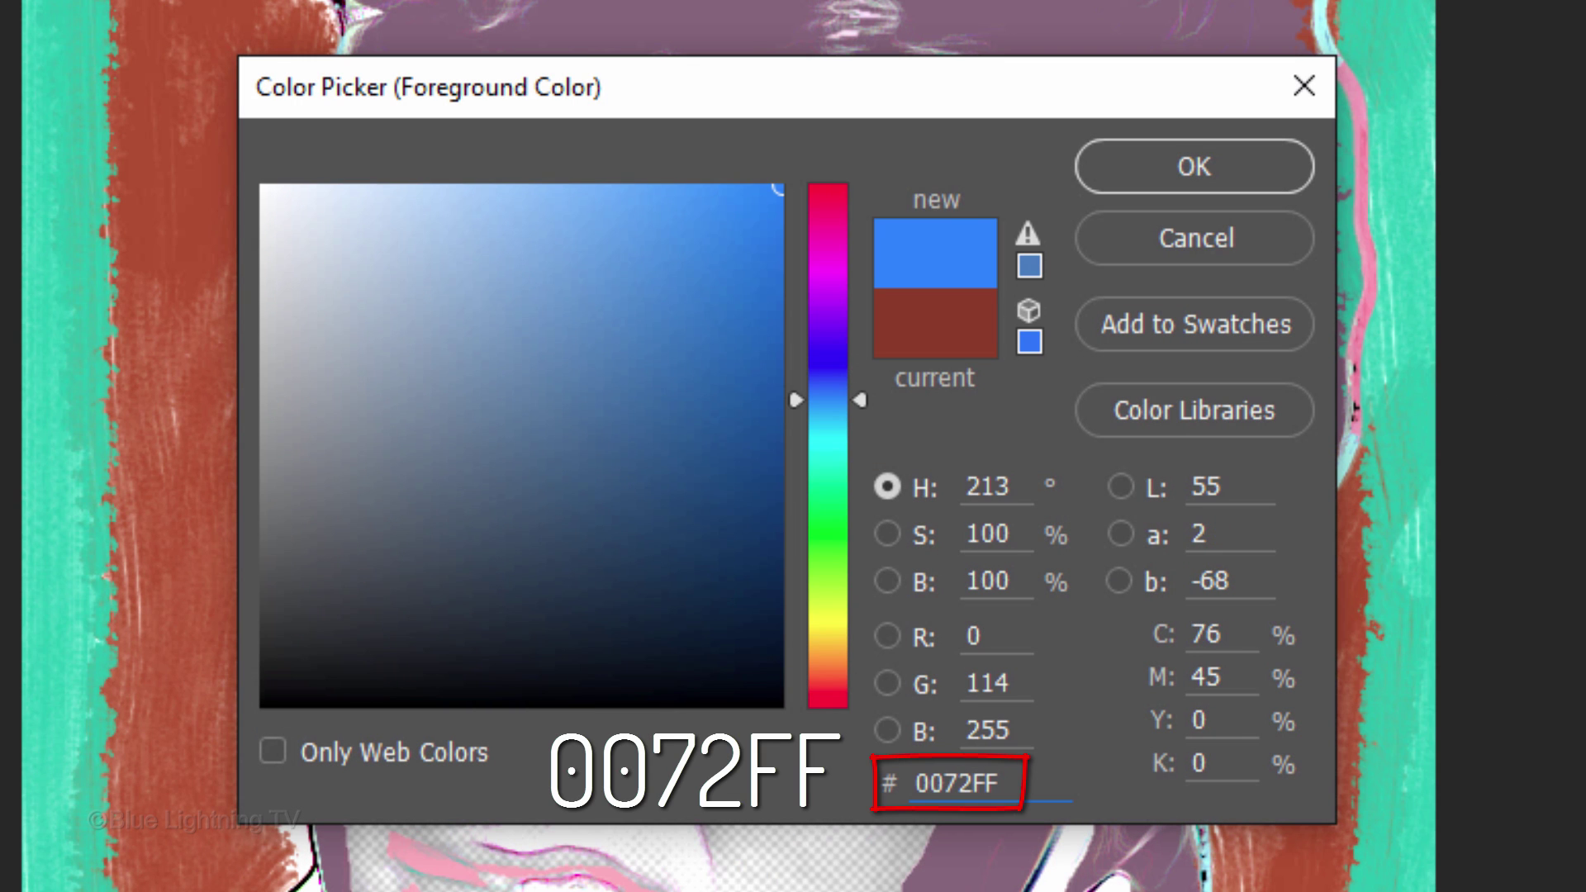
key(Return)
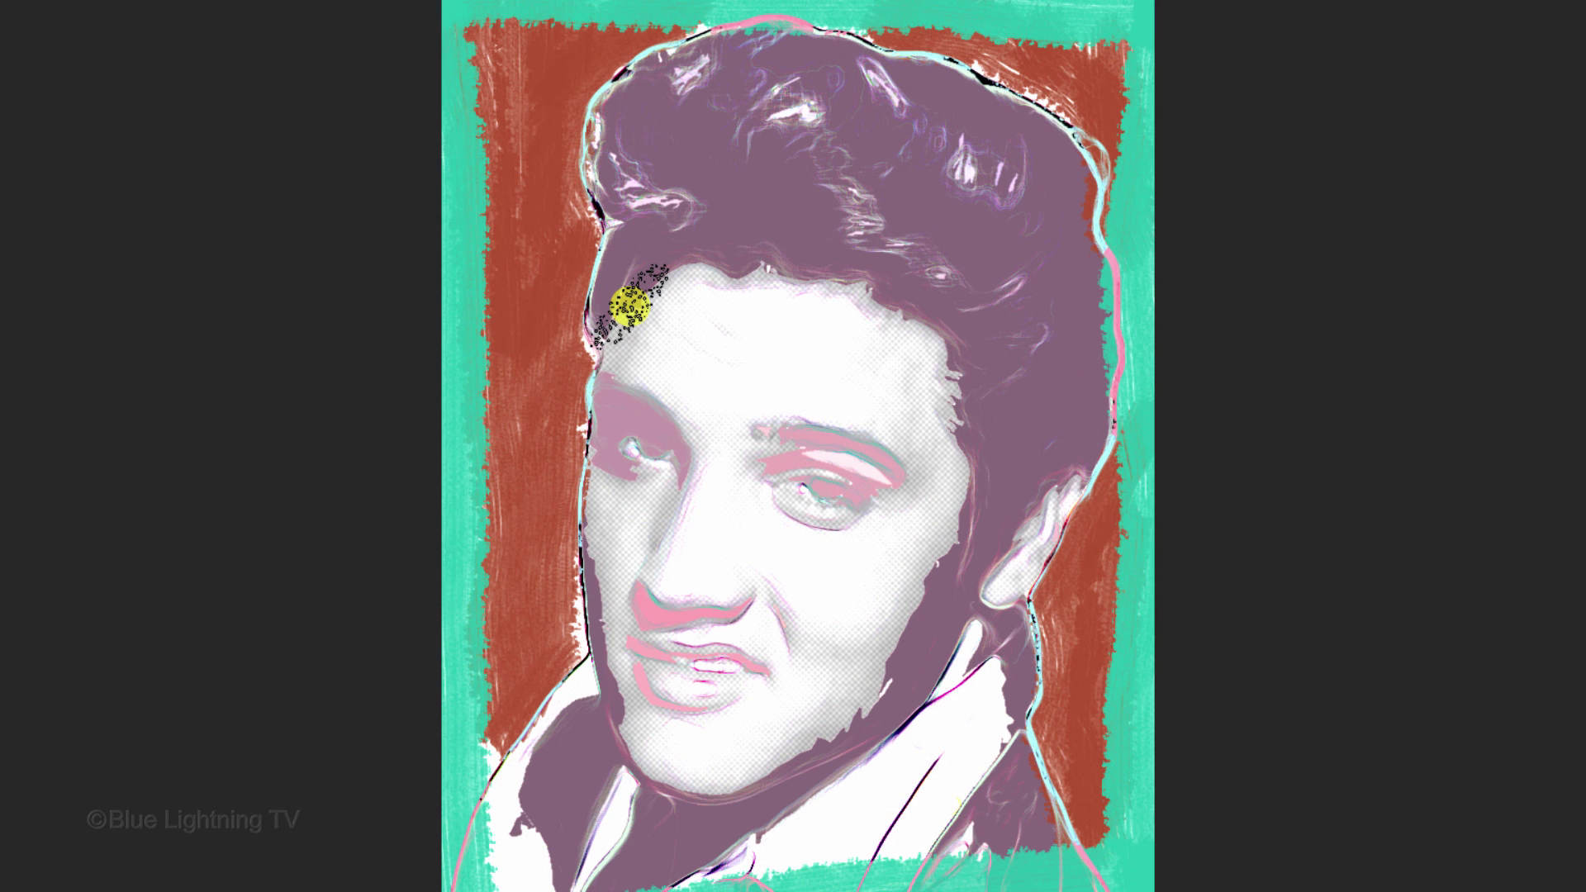
key(bracketright)
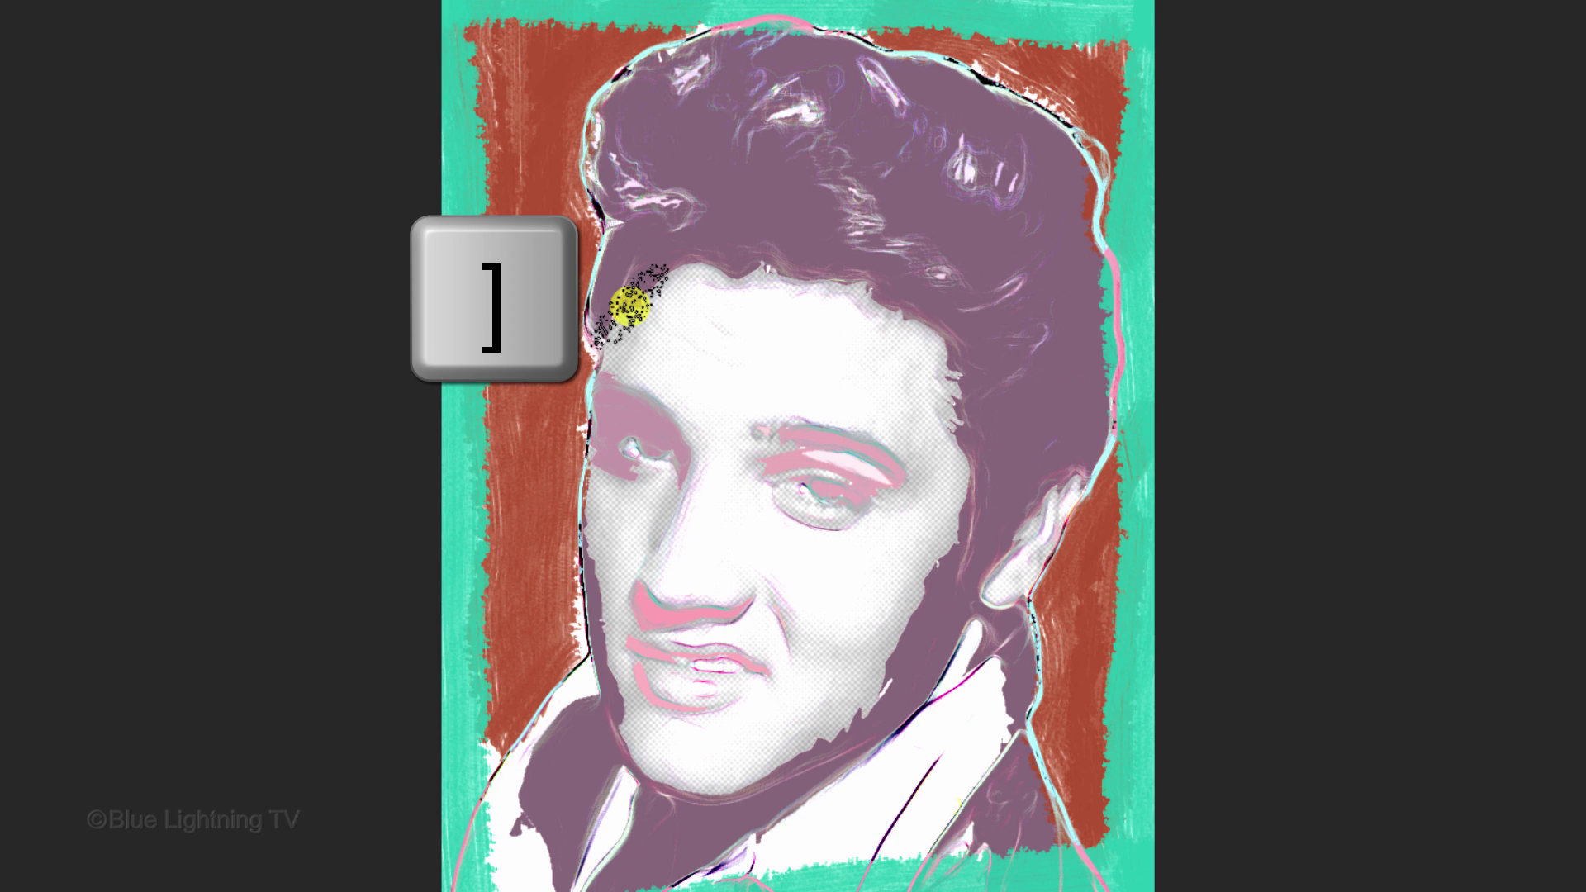
mouse_move(623, 311)
mouse_down()
mouse_move(670, 325)
mouse_move(764, 411)
mouse_move(927, 495)
mouse_move(842, 509)
mouse_move(635, 464)
mouse_move(720, 543)
mouse_move(918, 652)
mouse_move(739, 640)
mouse_move(873, 710)
mouse_move(1034, 707)
mouse_up()
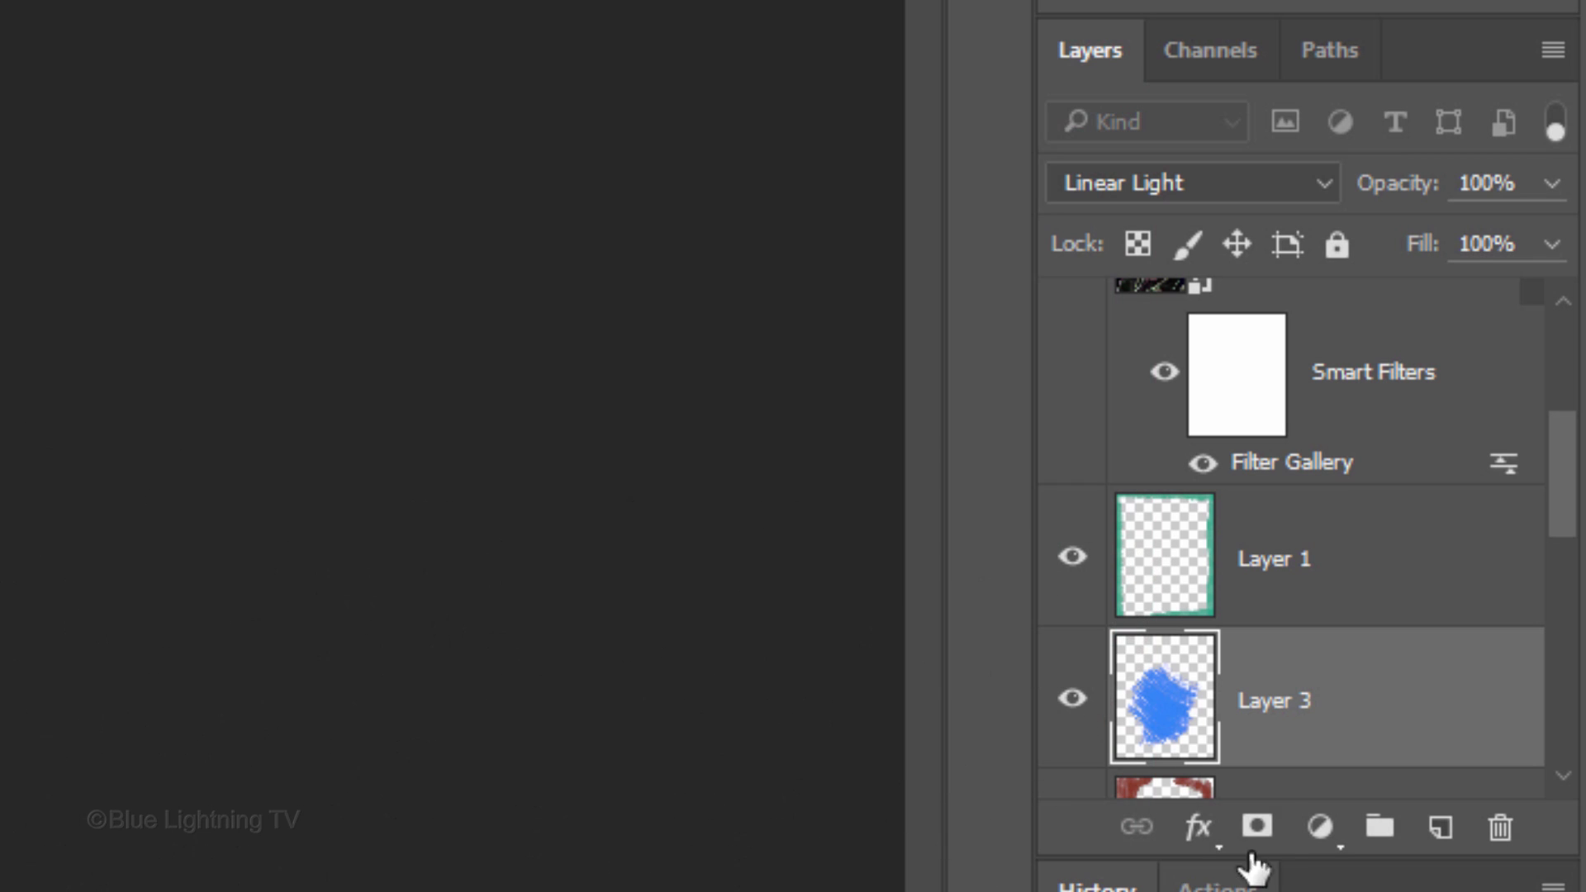
Step: Add a layer mask to Layer 3 and hide the blue around the face and over the teeth with a smaller brush
click(1257, 827)
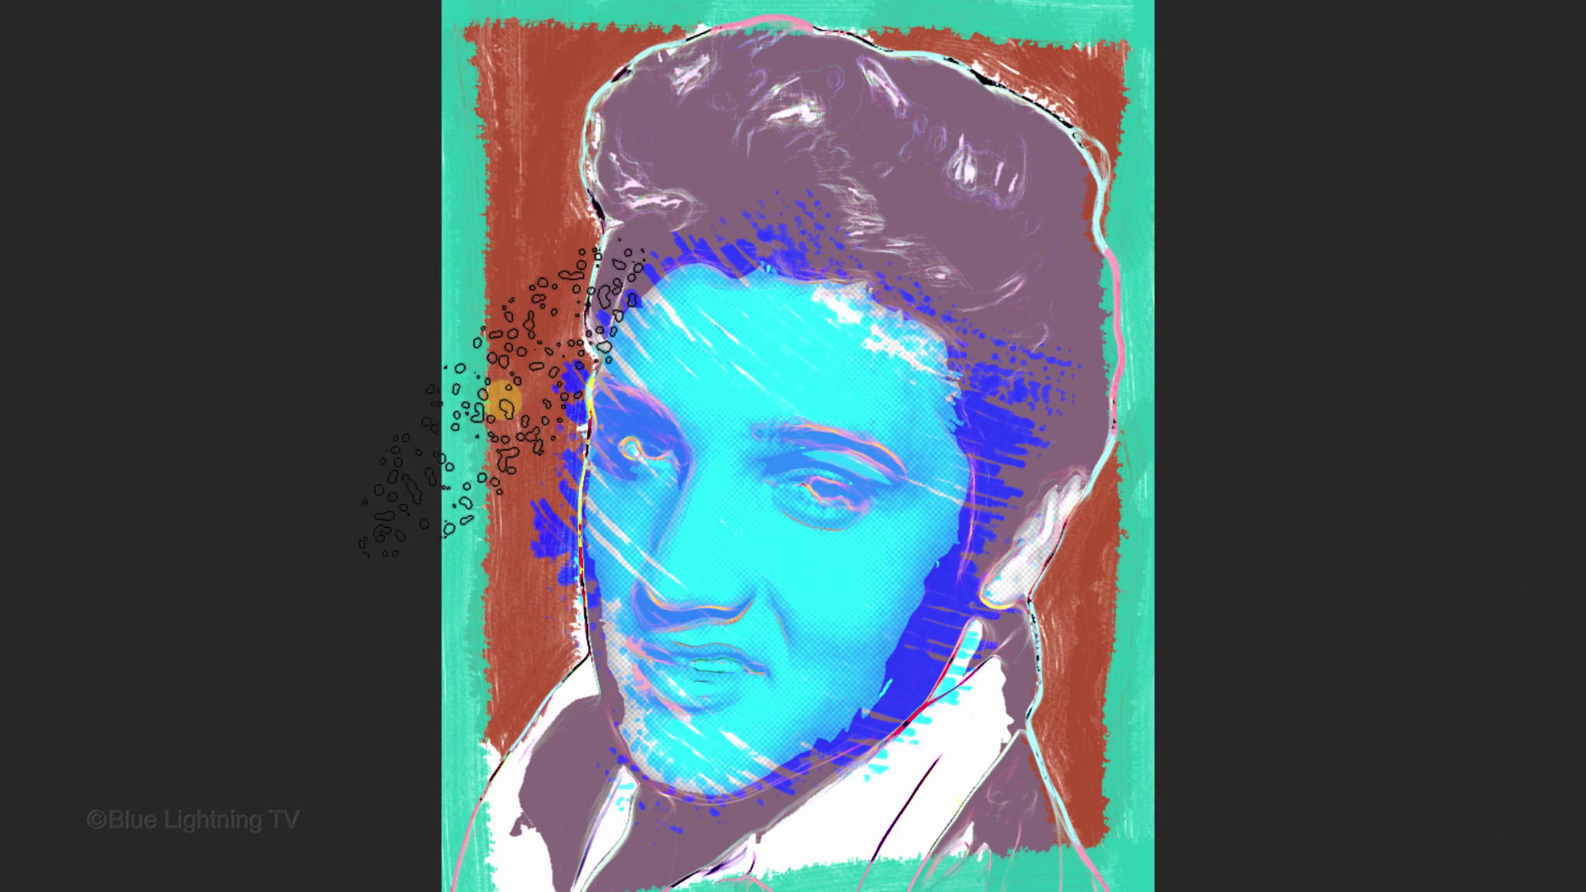
key(bracketleft)
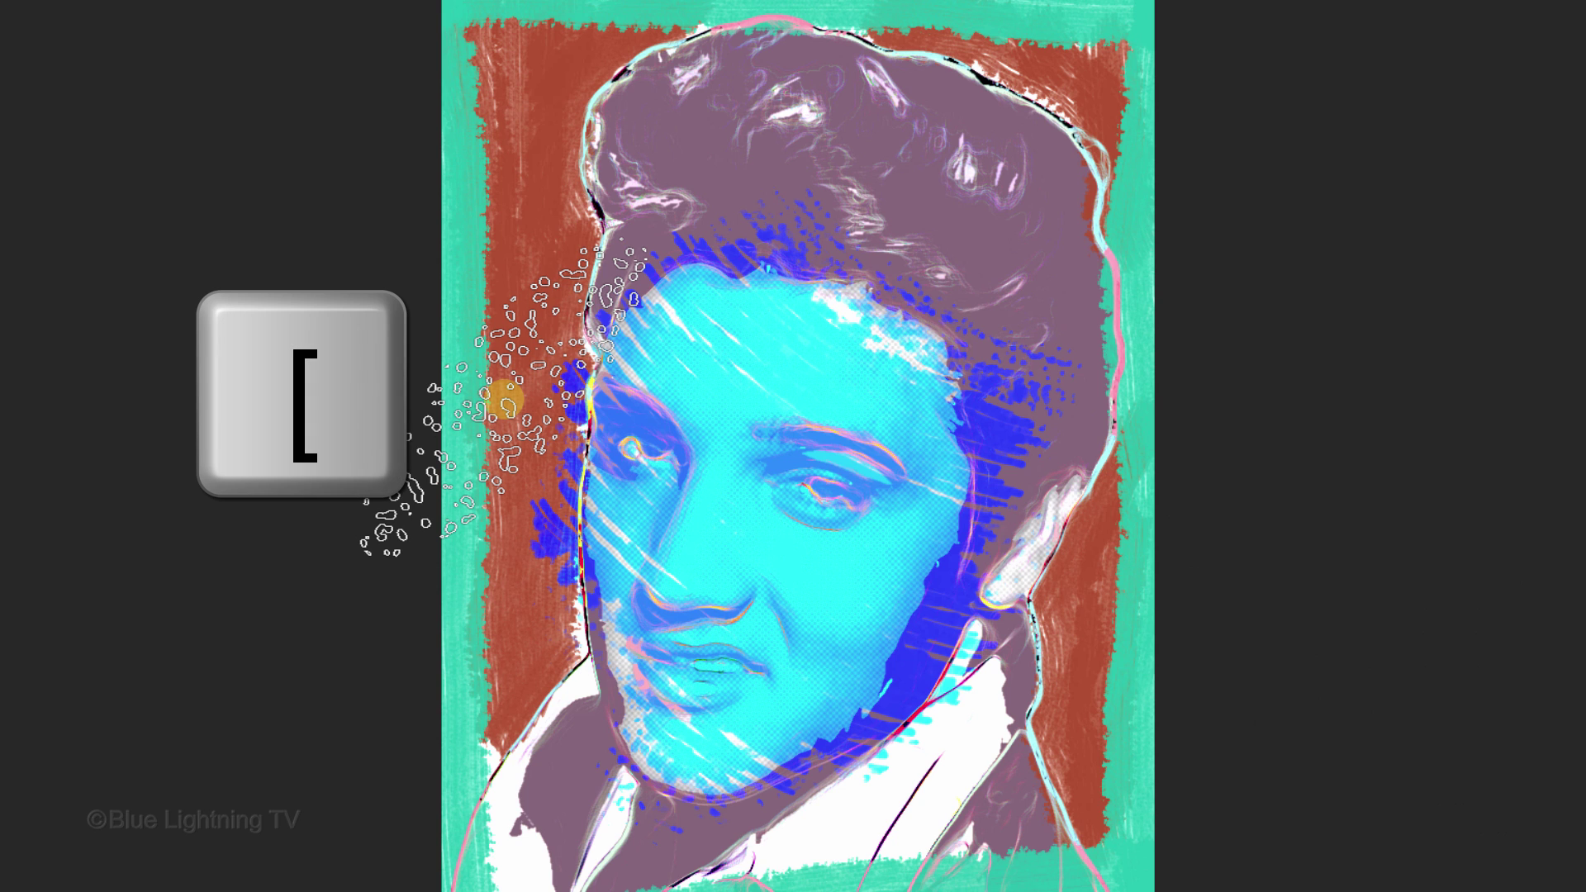
key(bracketleft)
key(bracketleft)
key(bracketleft)
mouse_move(737, 171)
mouse_down()
mouse_move(979, 289)
mouse_move(1014, 571)
mouse_move(941, 635)
mouse_move(1064, 390)
mouse_up()
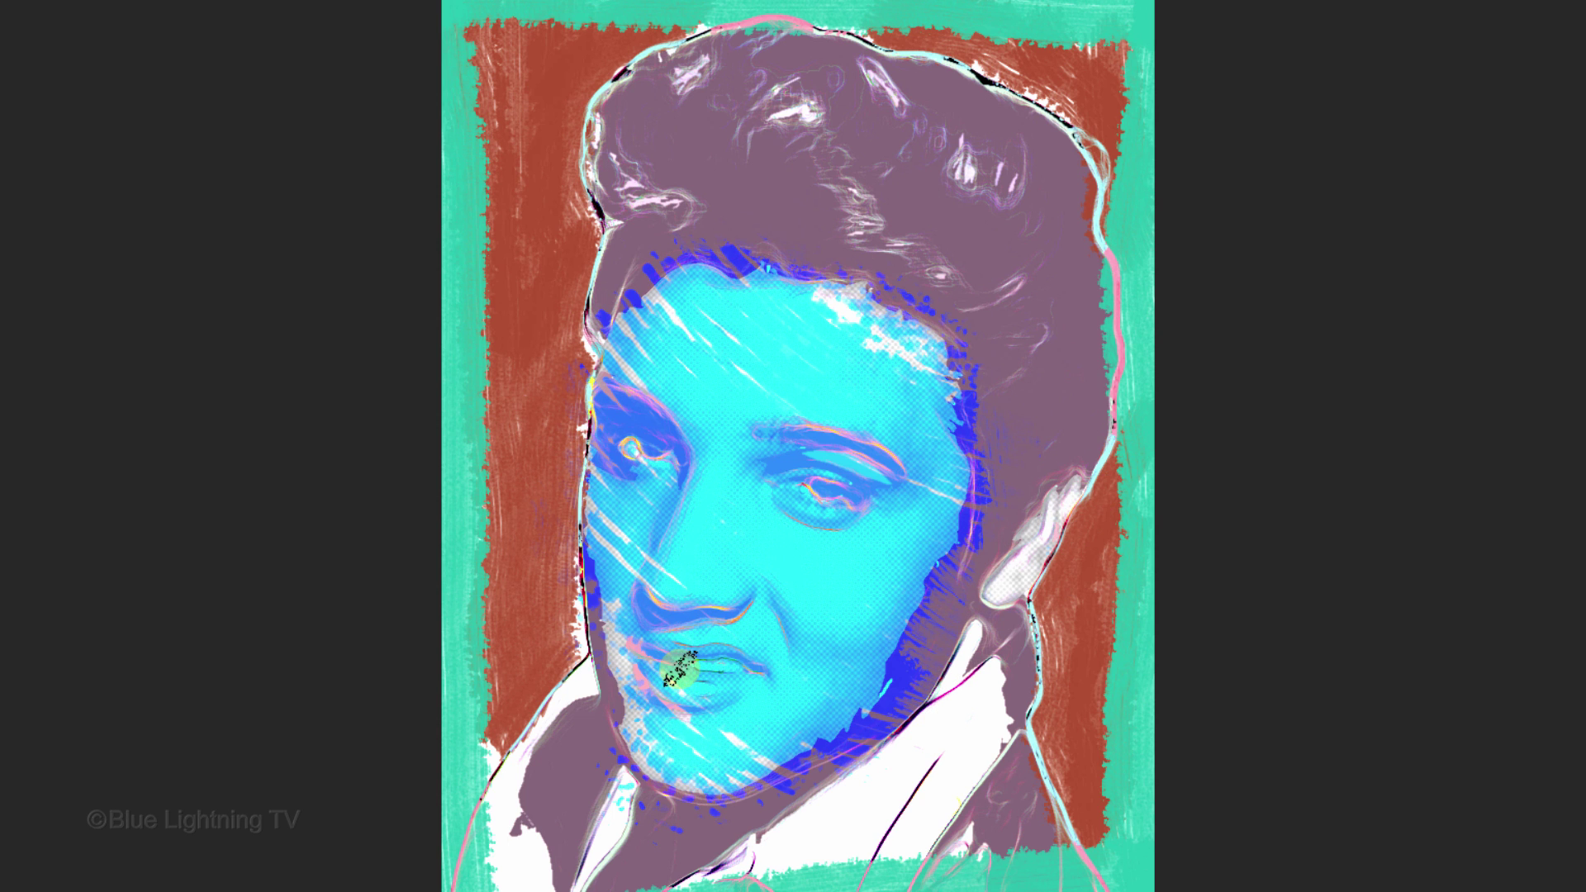
mouse_move(704, 665)
mouse_down()
mouse_move(734, 669)
mouse_move(674, 661)
mouse_move(742, 670)
mouse_up()
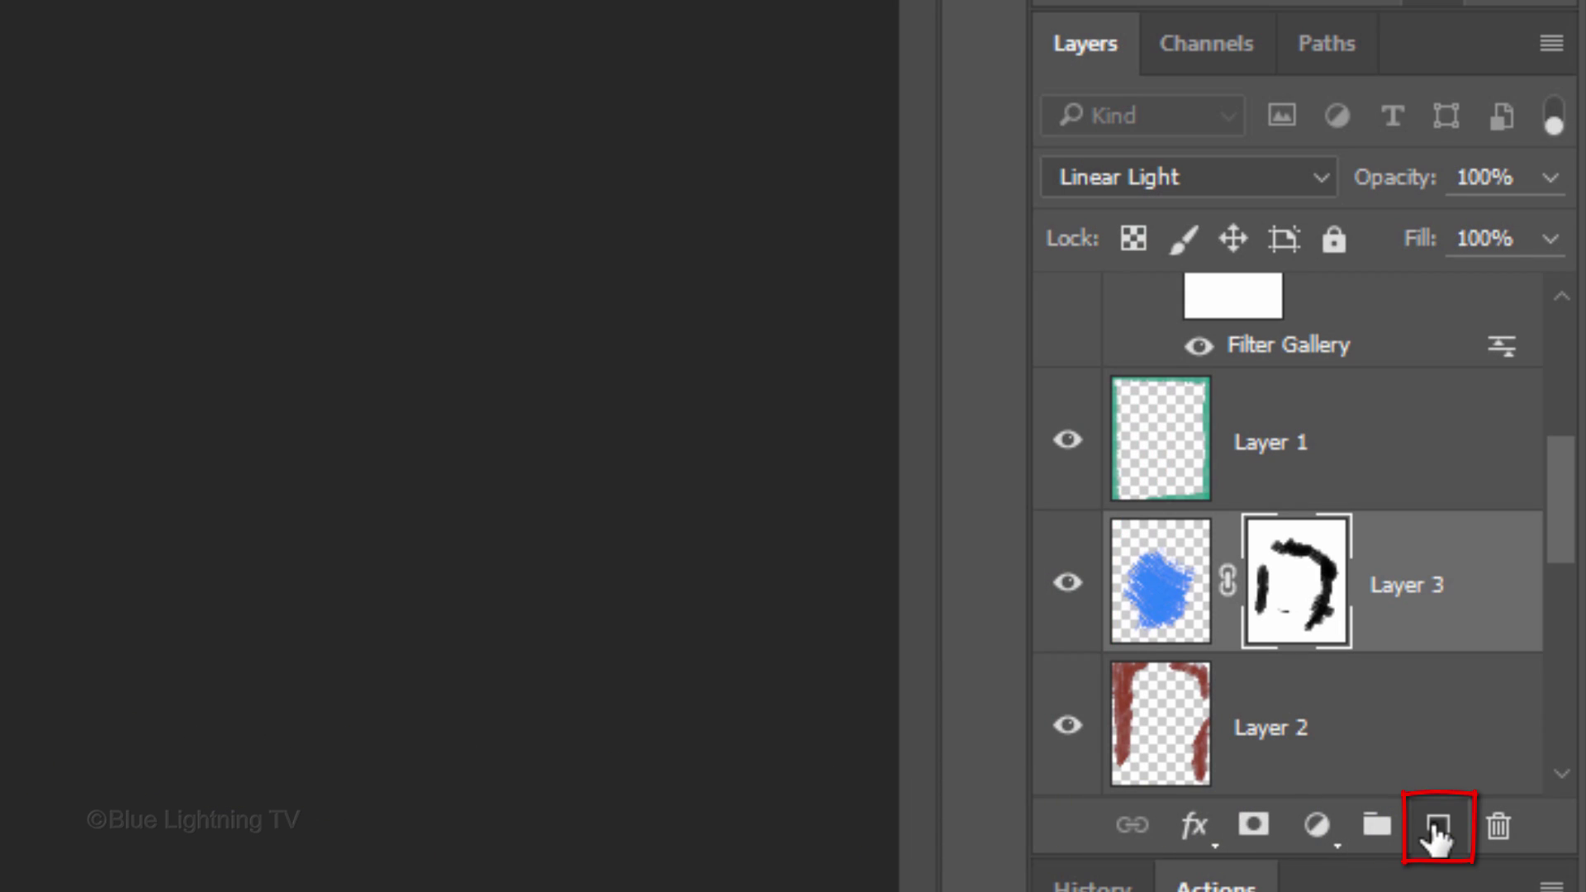
Step: Add a new layer above Layer 3 and paint the lips on it in FF9A6E
click(1436, 833)
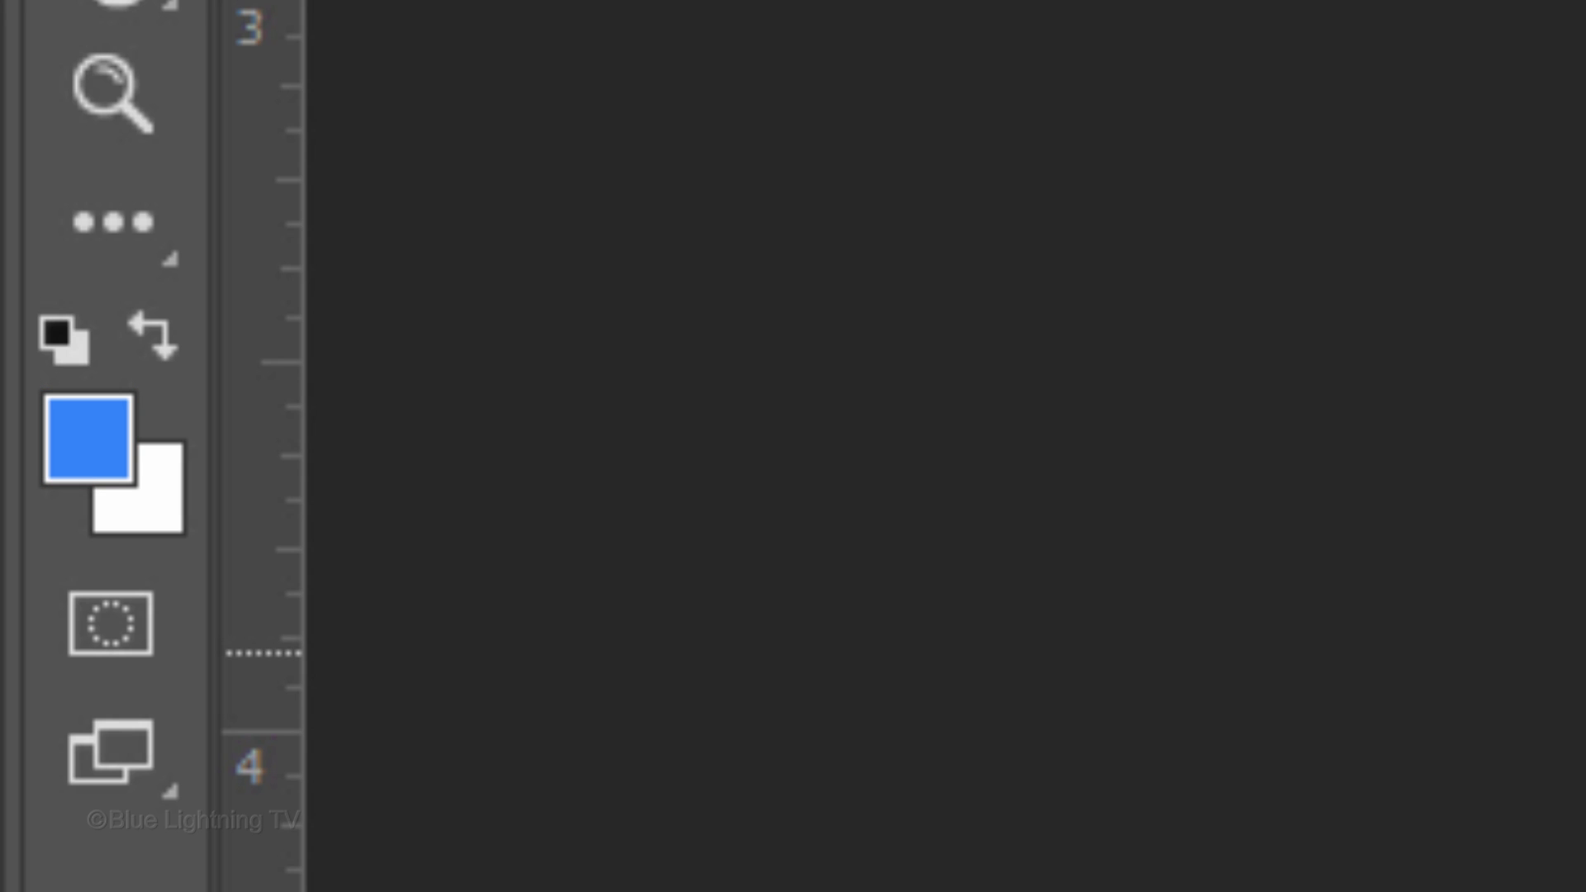
click(83, 428)
text(FF9A6E)
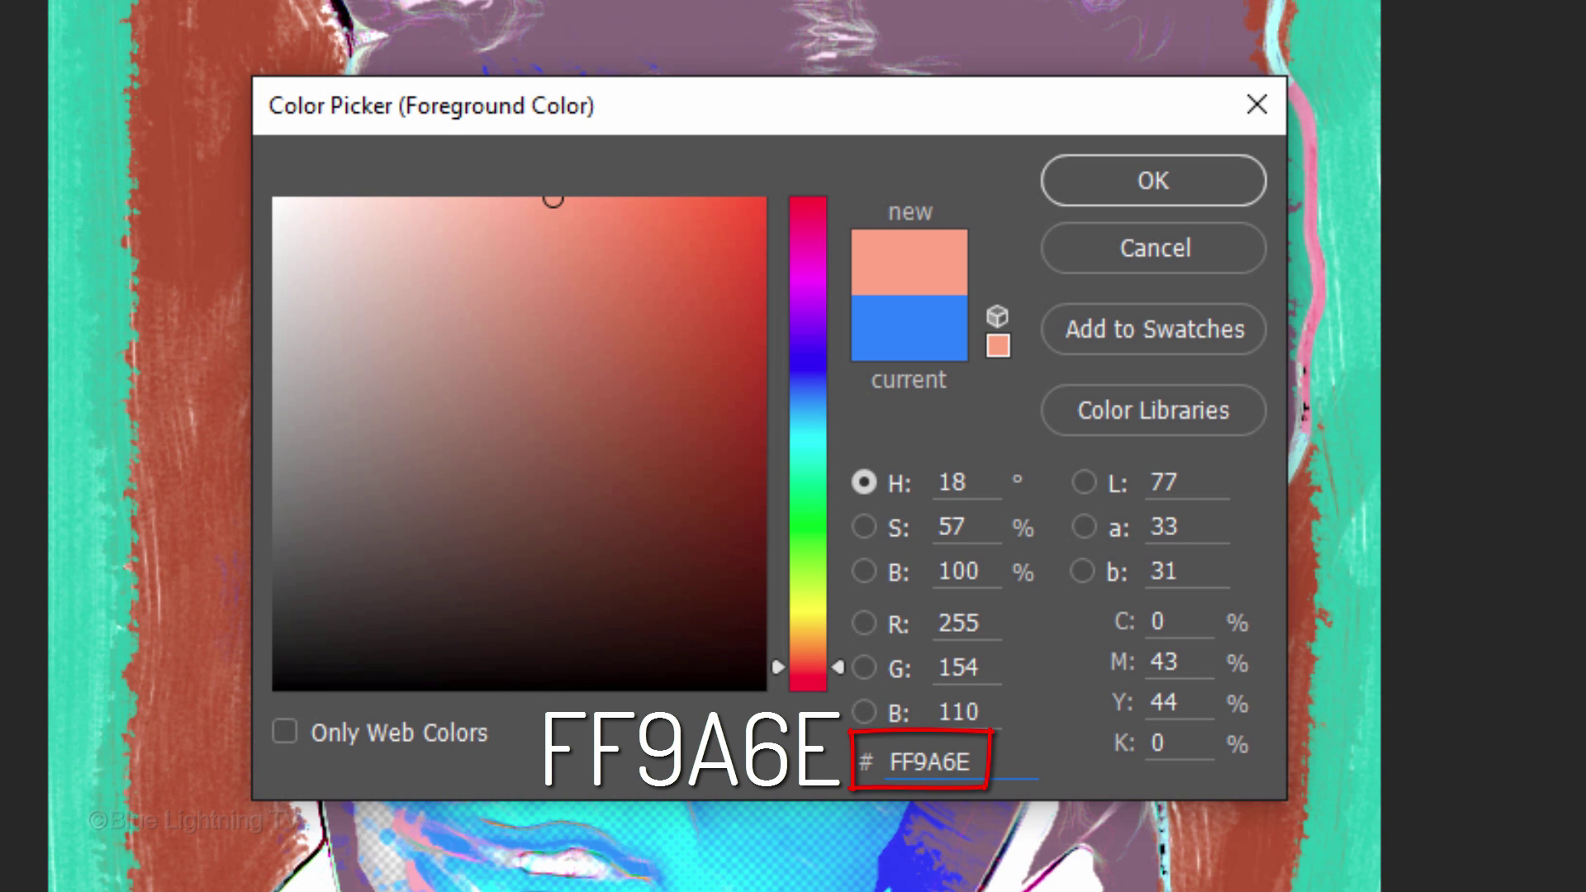
key(Return)
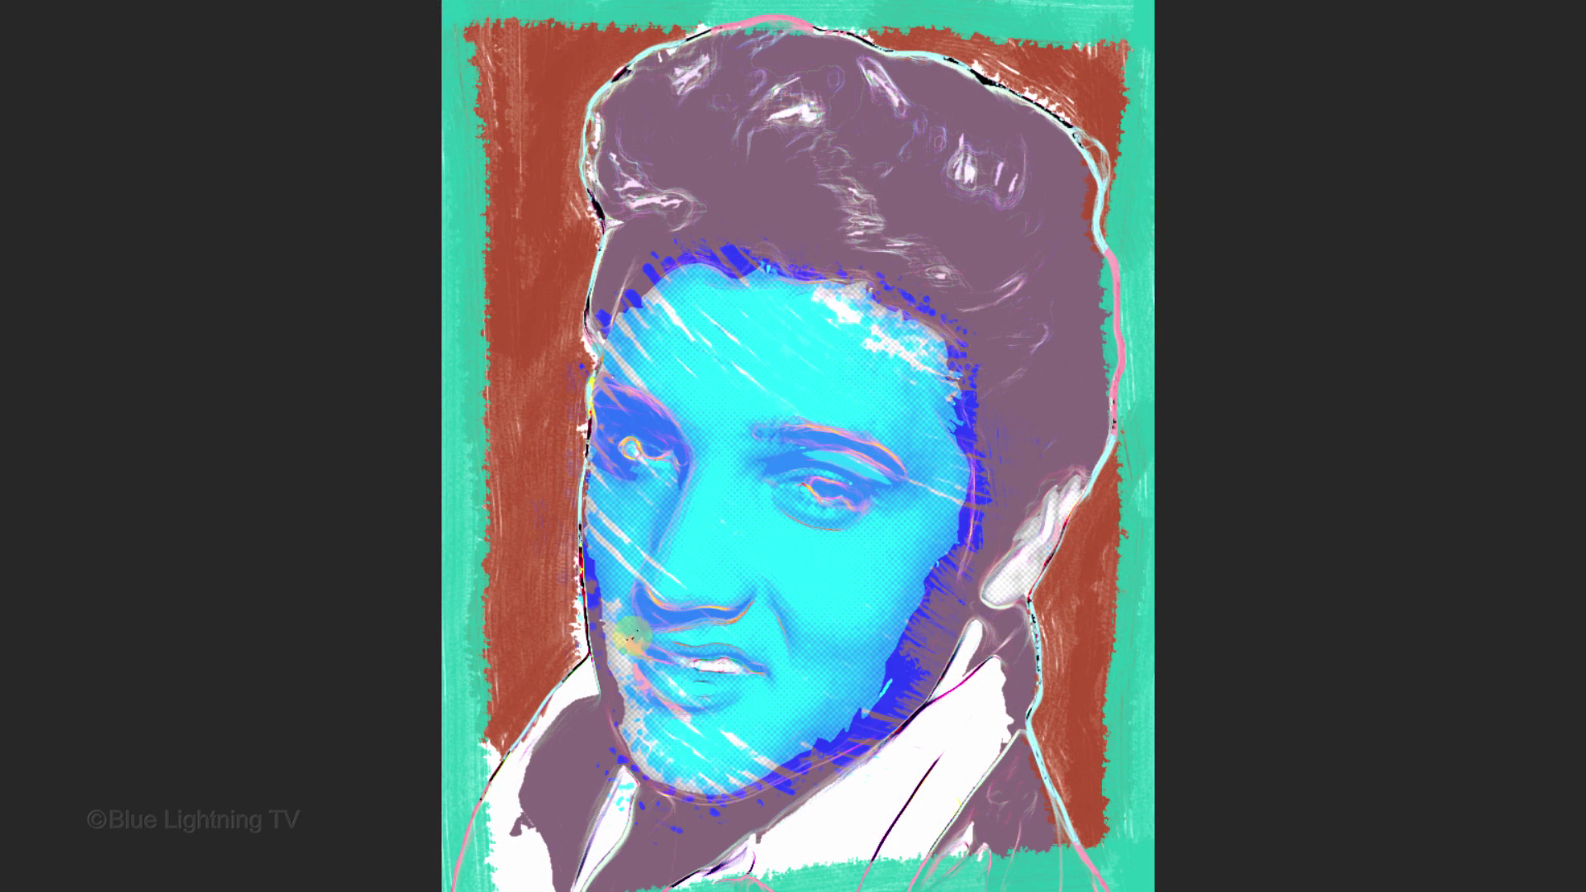
mouse_move(661, 647)
mouse_down()
mouse_move(725, 649)
mouse_move(758, 675)
mouse_move(727, 698)
mouse_up()
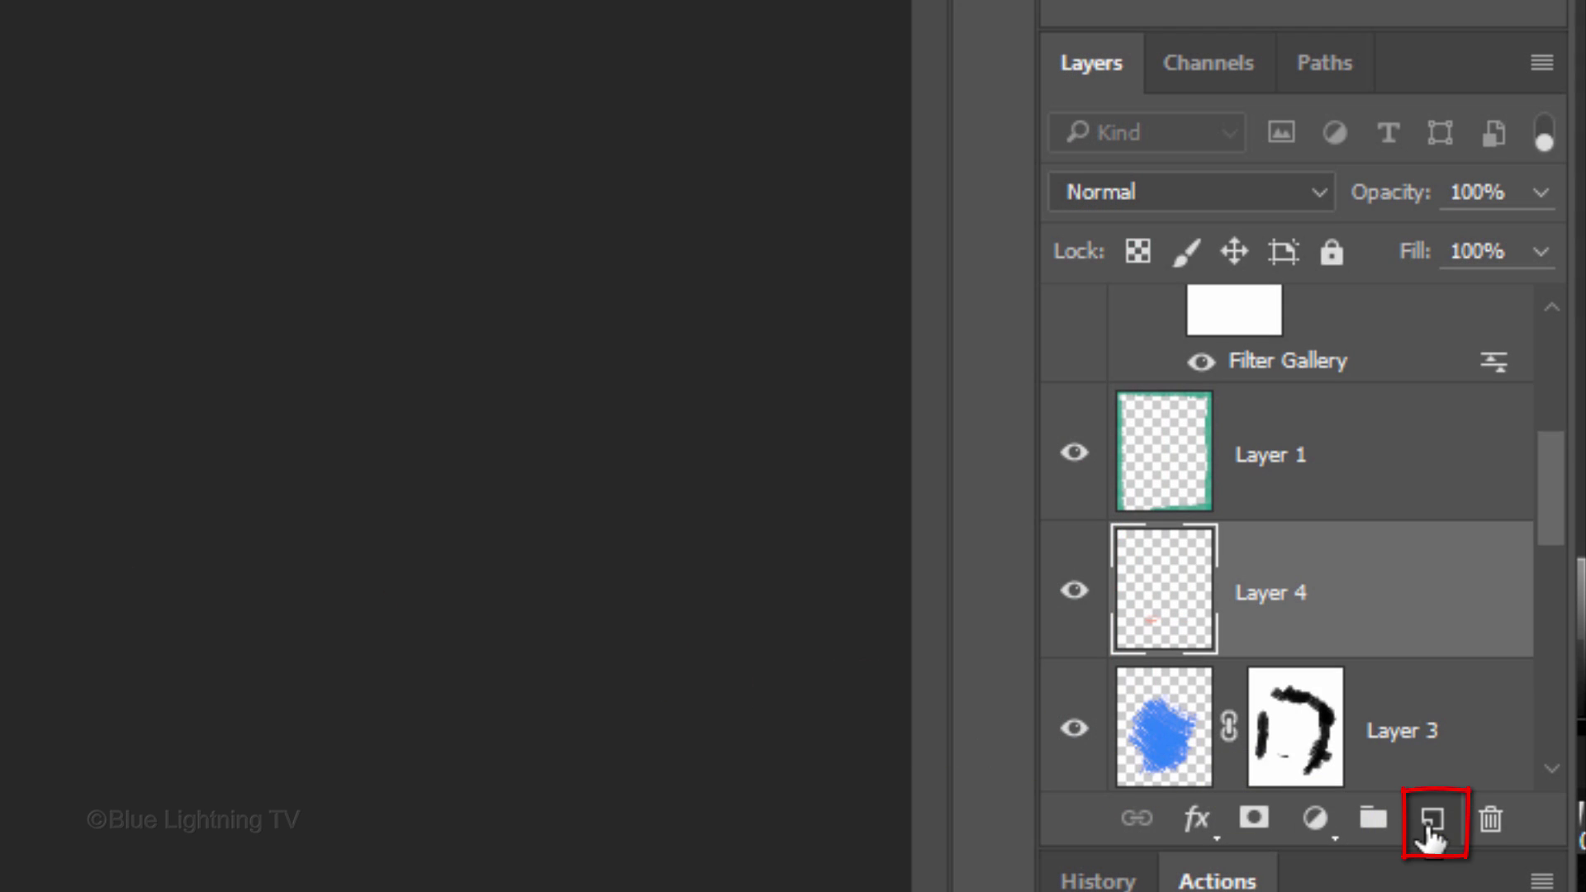
Step: Add a new layer above Layer 4 with a changed blend mode and set the foreground color to 7391E6
click(1429, 829)
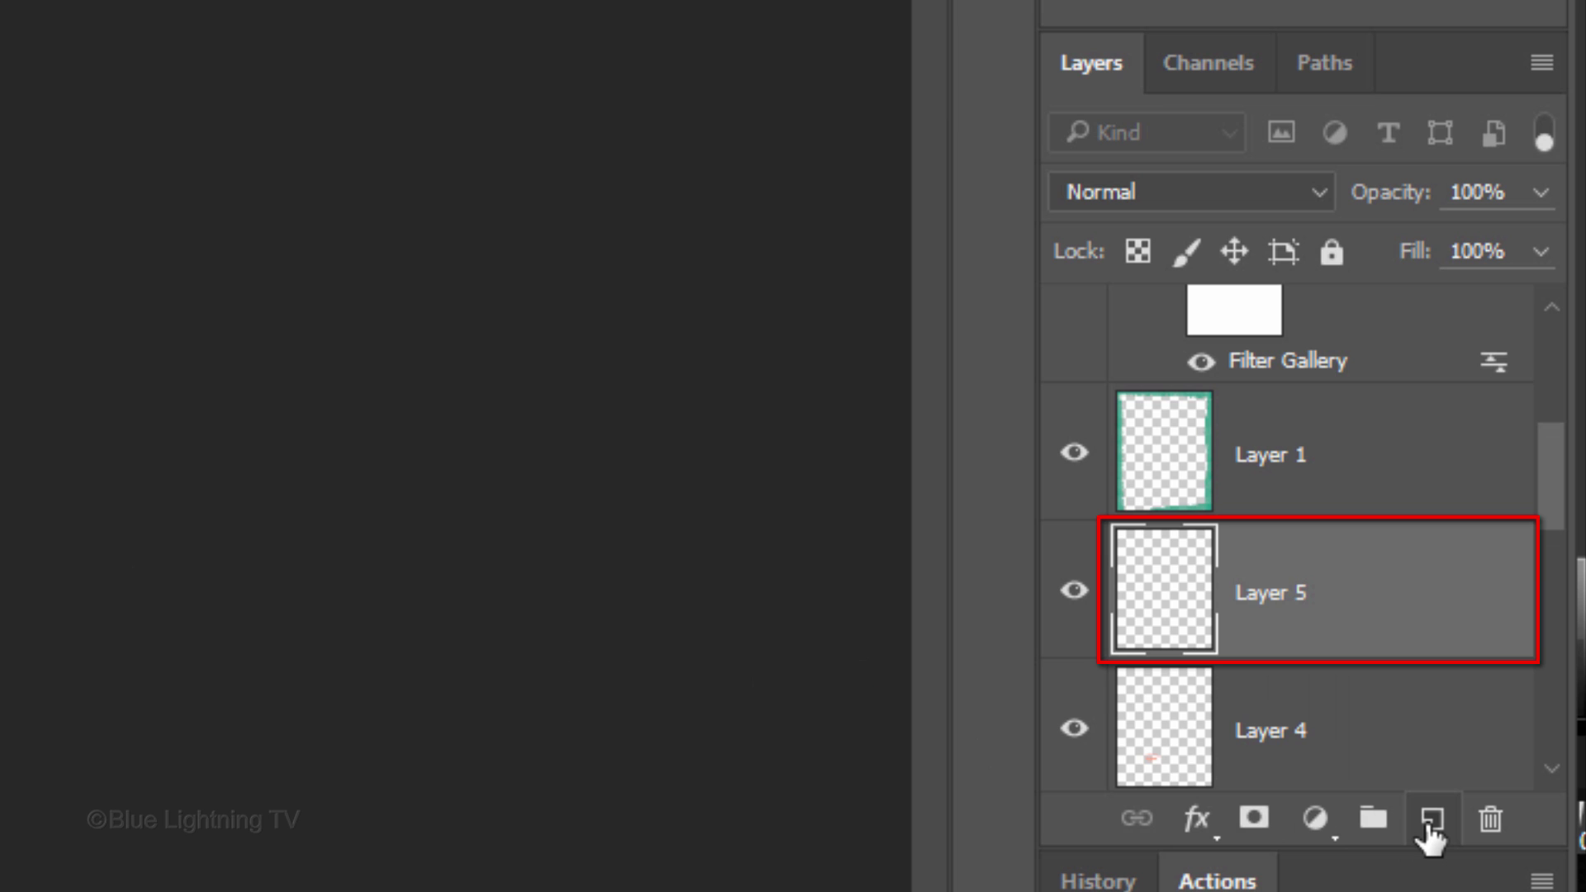
click(1110, 191)
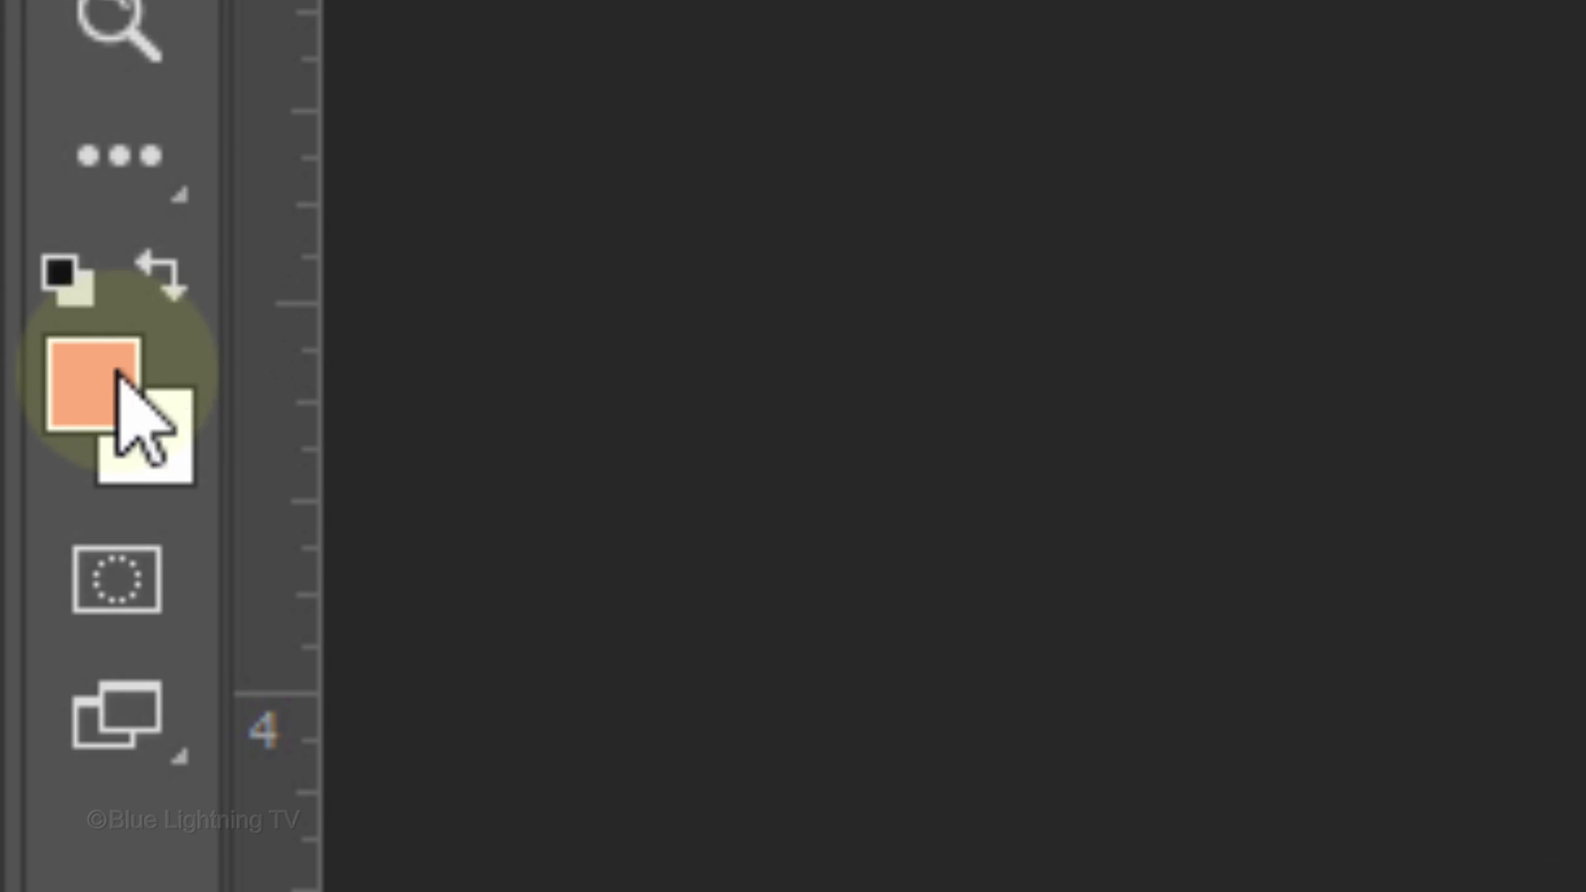
click(116, 376)
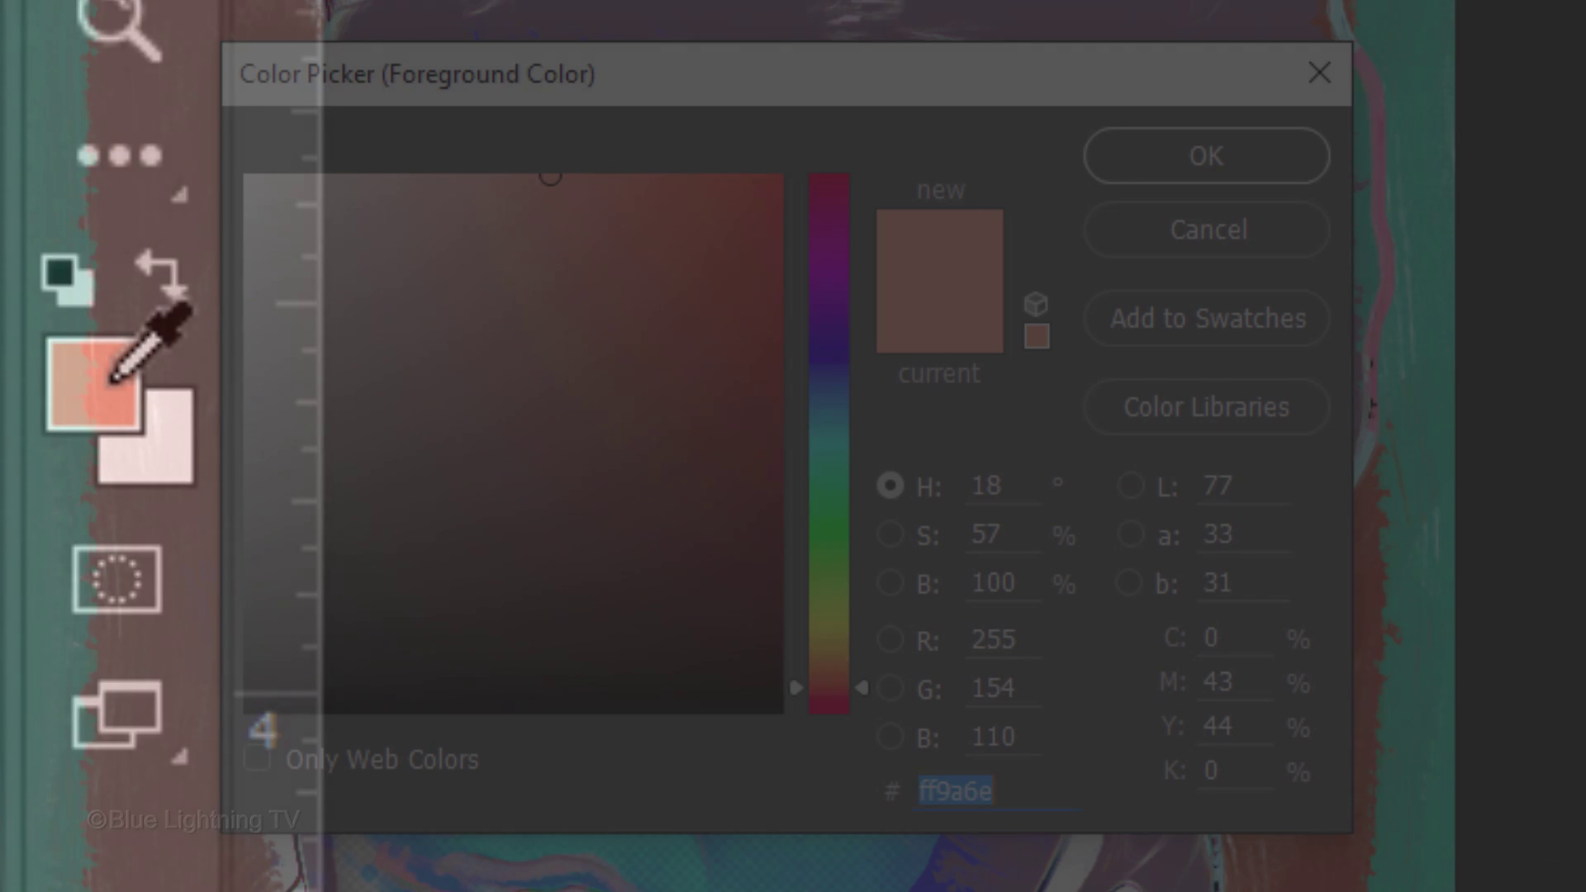
text(7391E6)
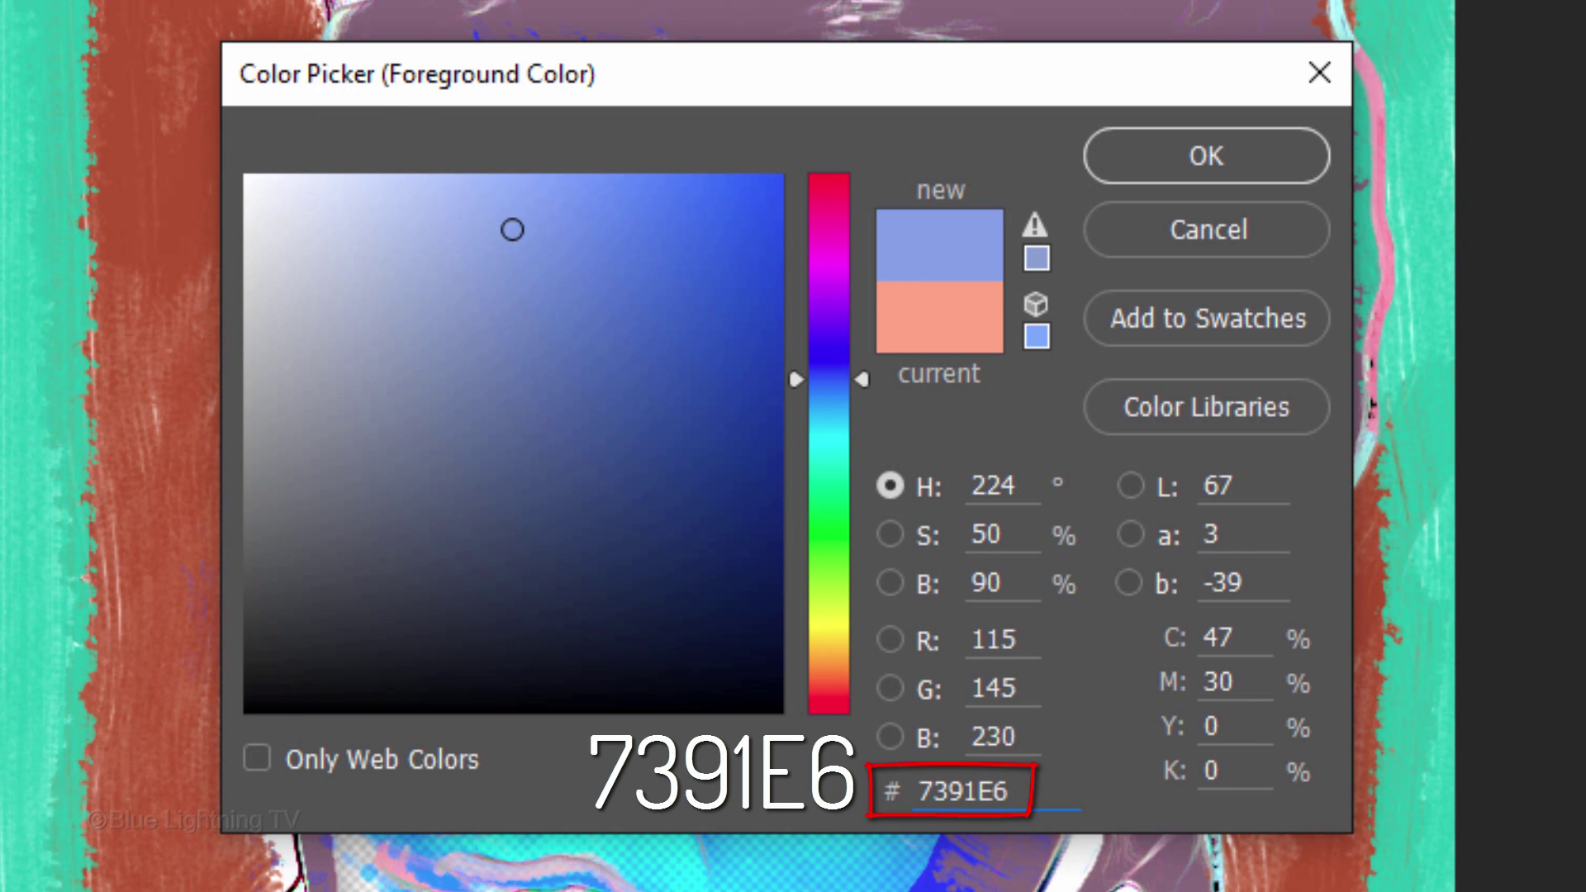
key(Return)
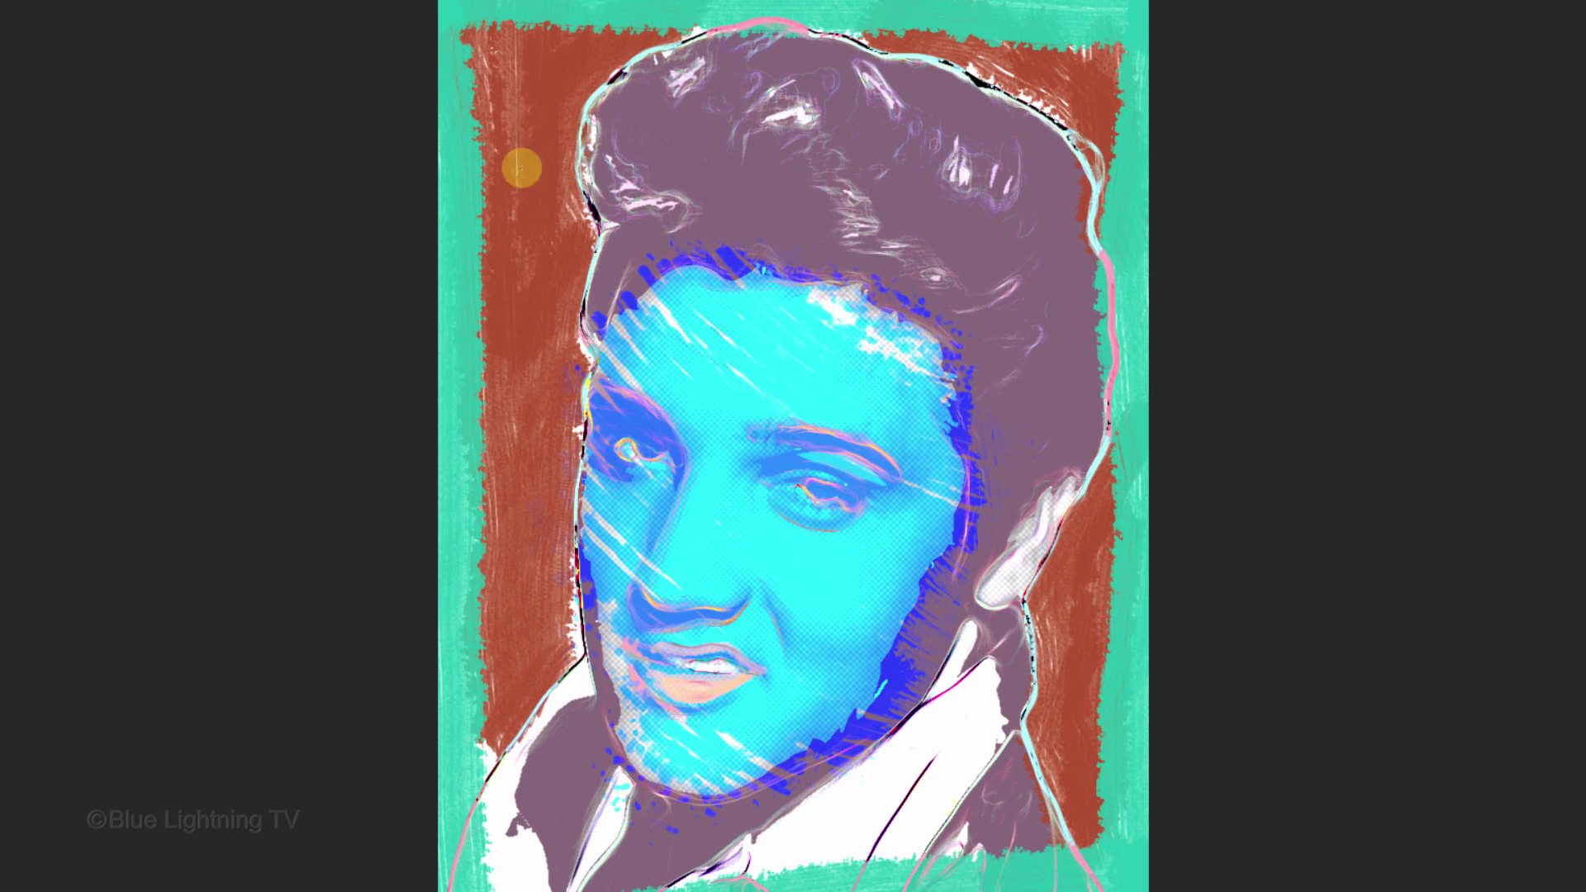
Step: Paint over the hair on Layer 5 in the current blue foreground color with an enlarged brush
key(bracketright)
mouse_move(665, 122)
mouse_down()
mouse_move(800, 105)
mouse_move(974, 176)
mouse_move(1051, 269)
mouse_move(1050, 445)
mouse_move(764, 203)
mouse_move(983, 262)
mouse_move(1029, 410)
mouse_move(1022, 442)
mouse_up()
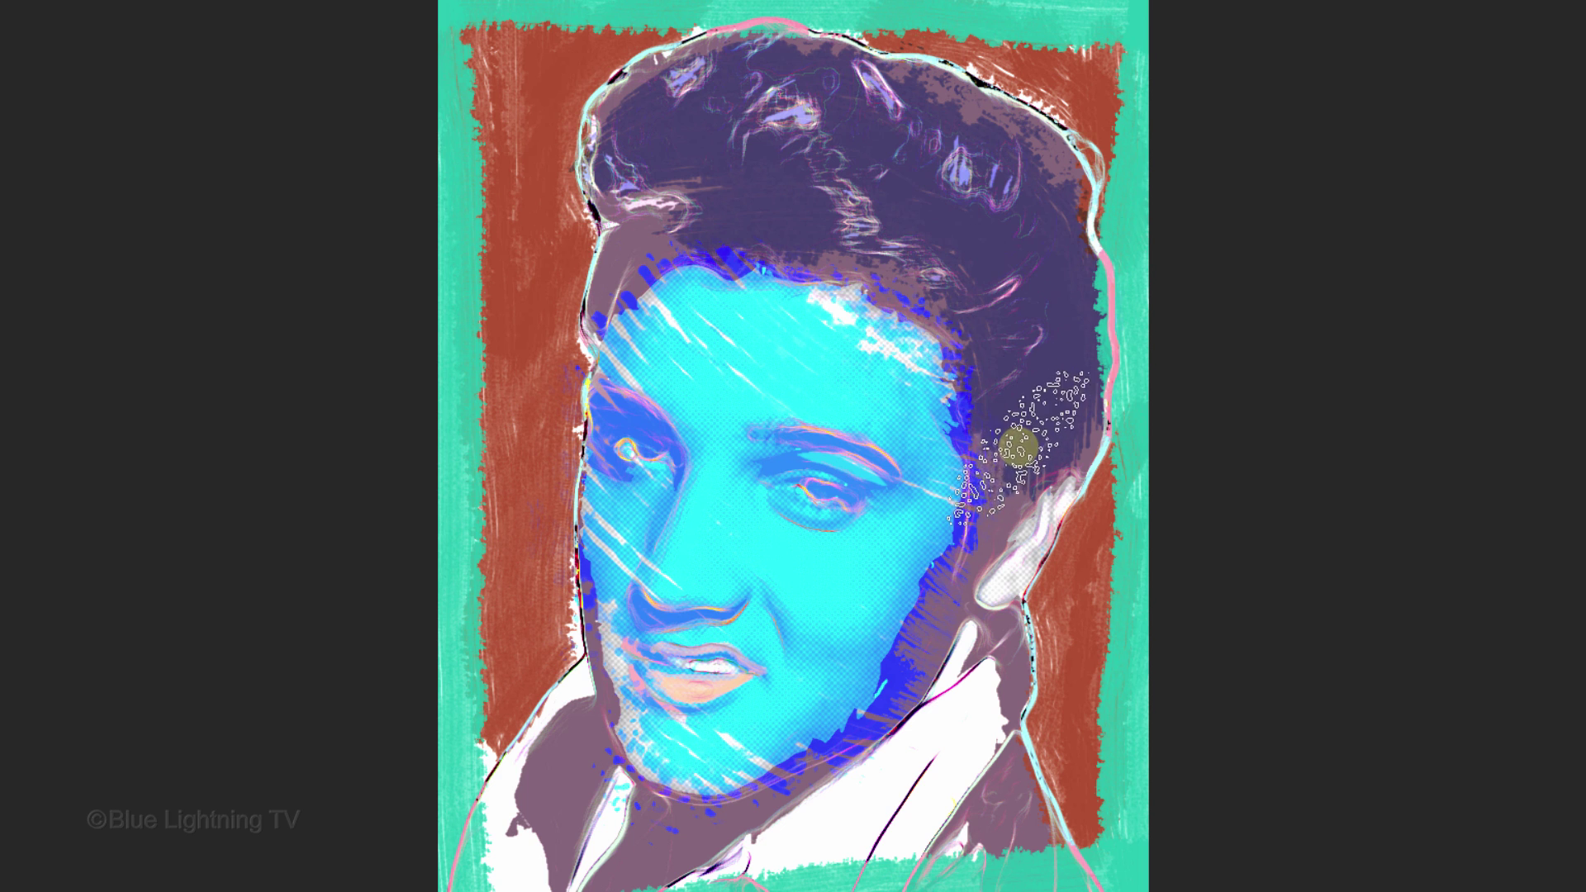
drag(743, 206, 637, 83)
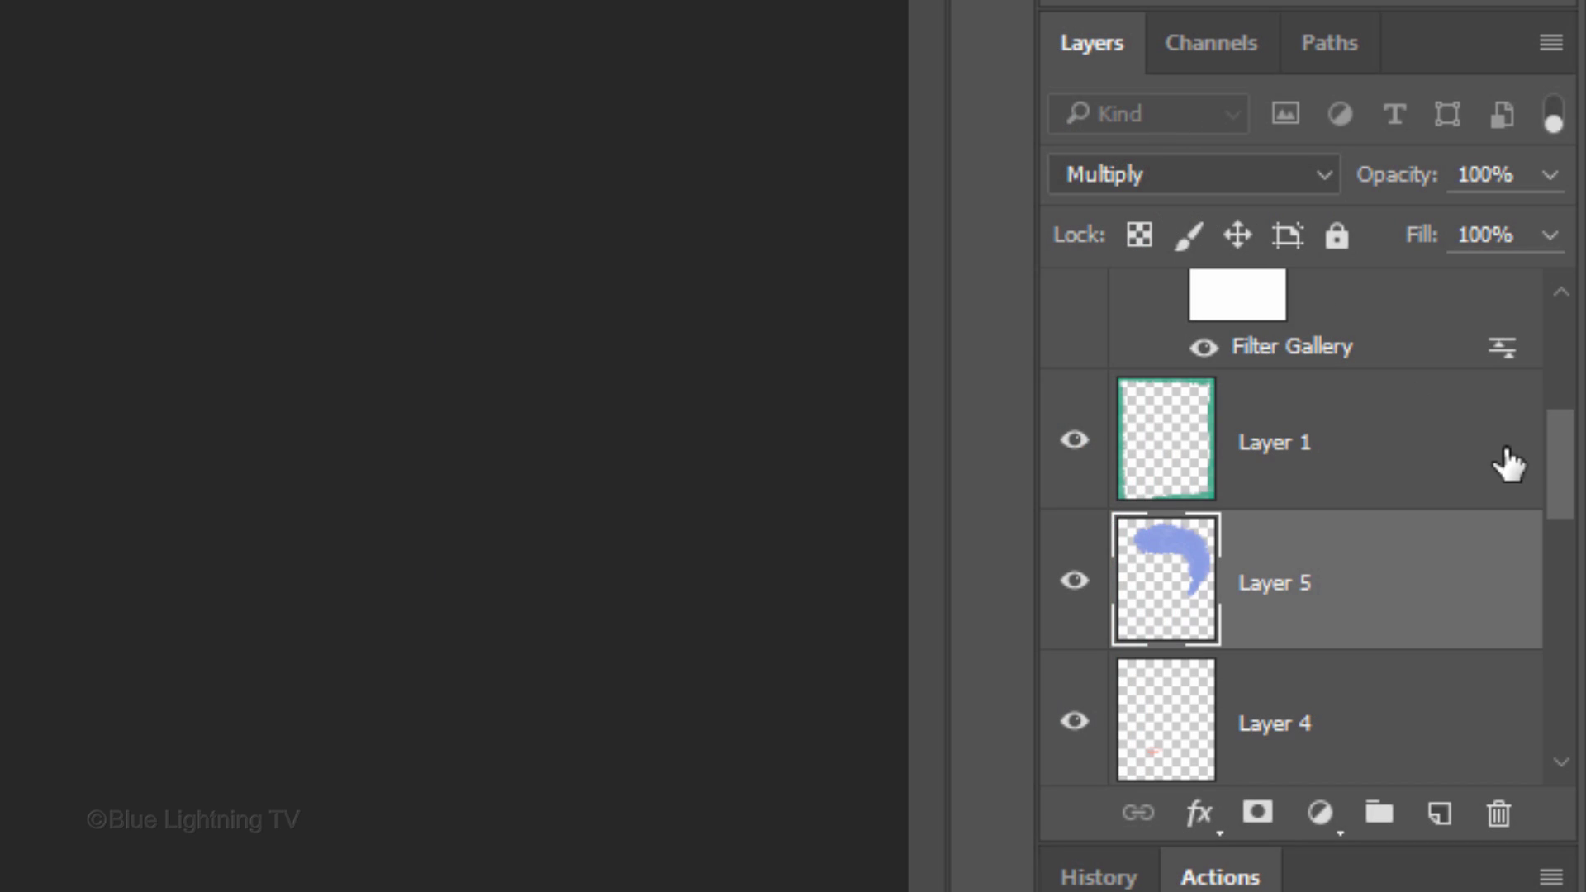
Step: Make the topmost layer, Levels 3, active and choose the KevinWild font for the Horizontal Type tool
drag(1560, 467, 1574, 248)
click(1167, 347)
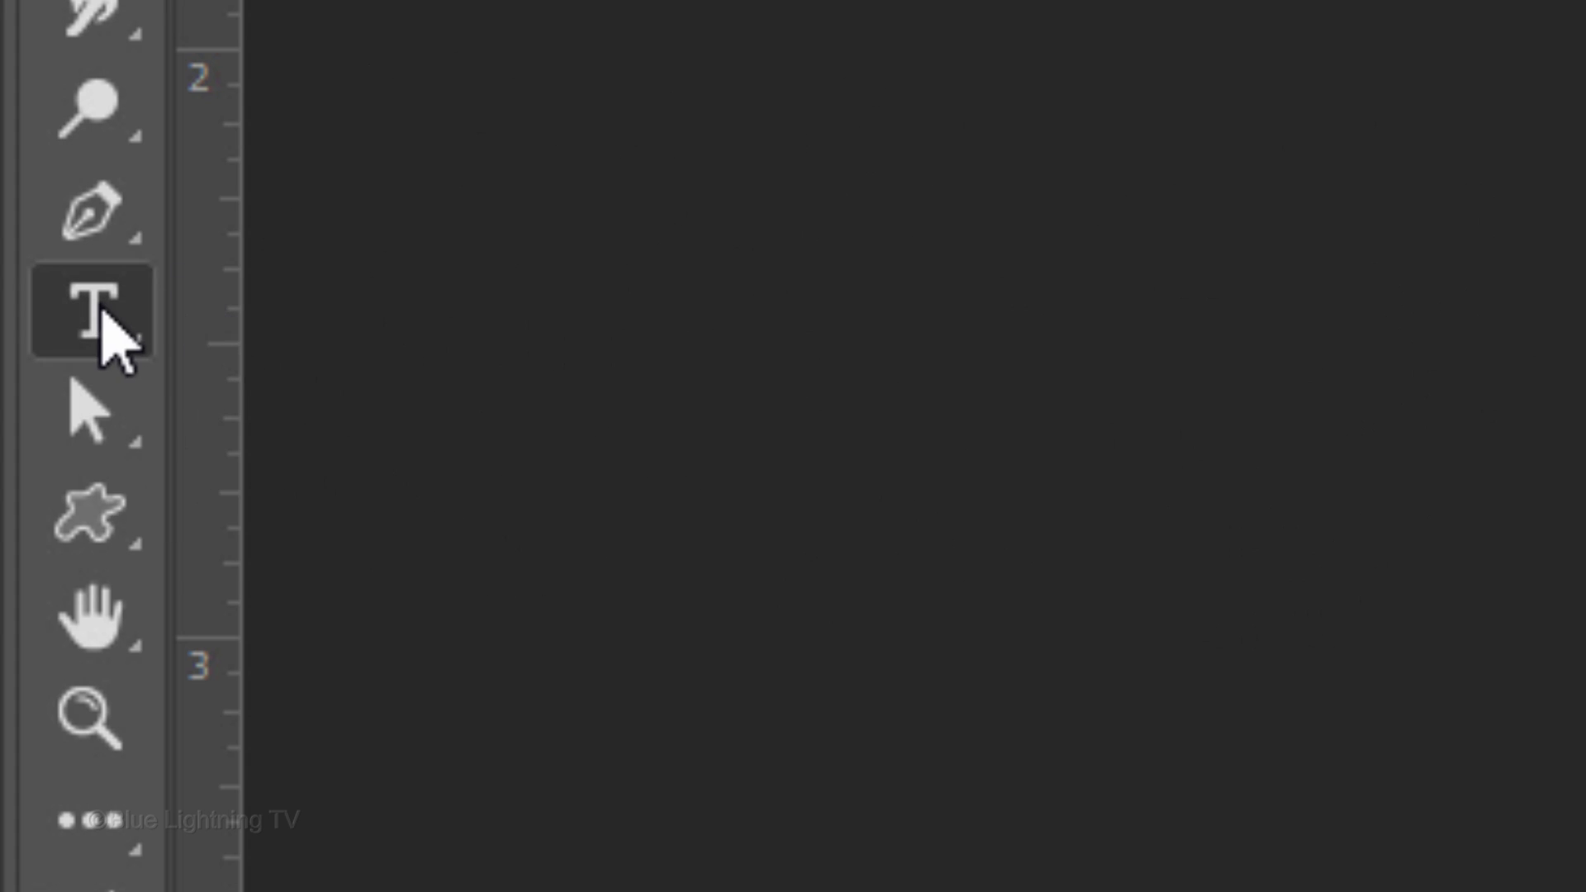
right_click(101, 316)
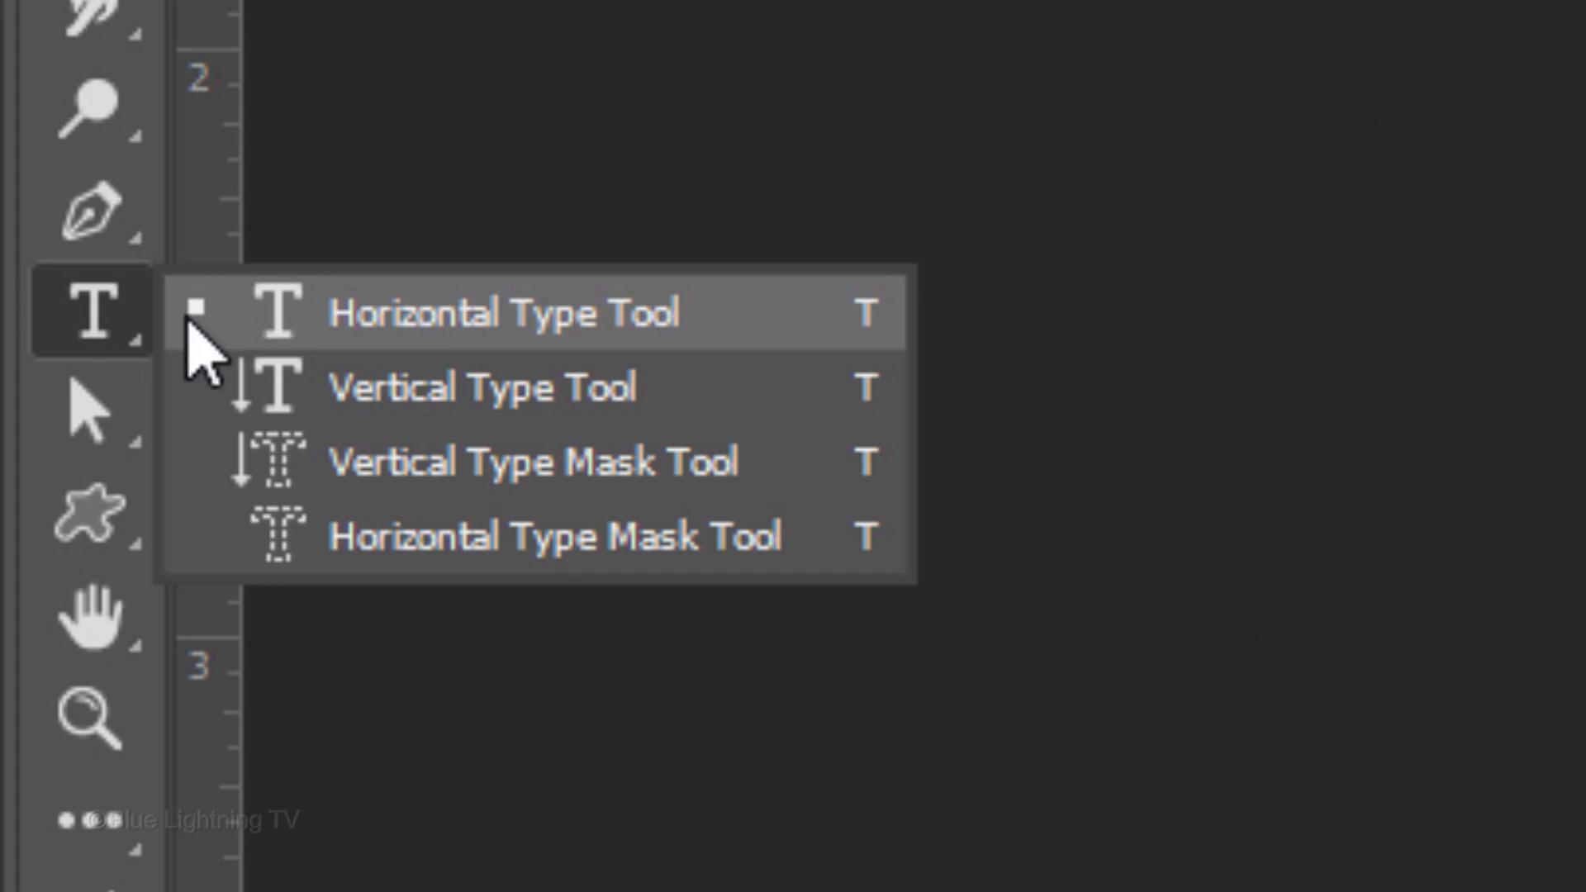
click(426, 326)
click(673, 170)
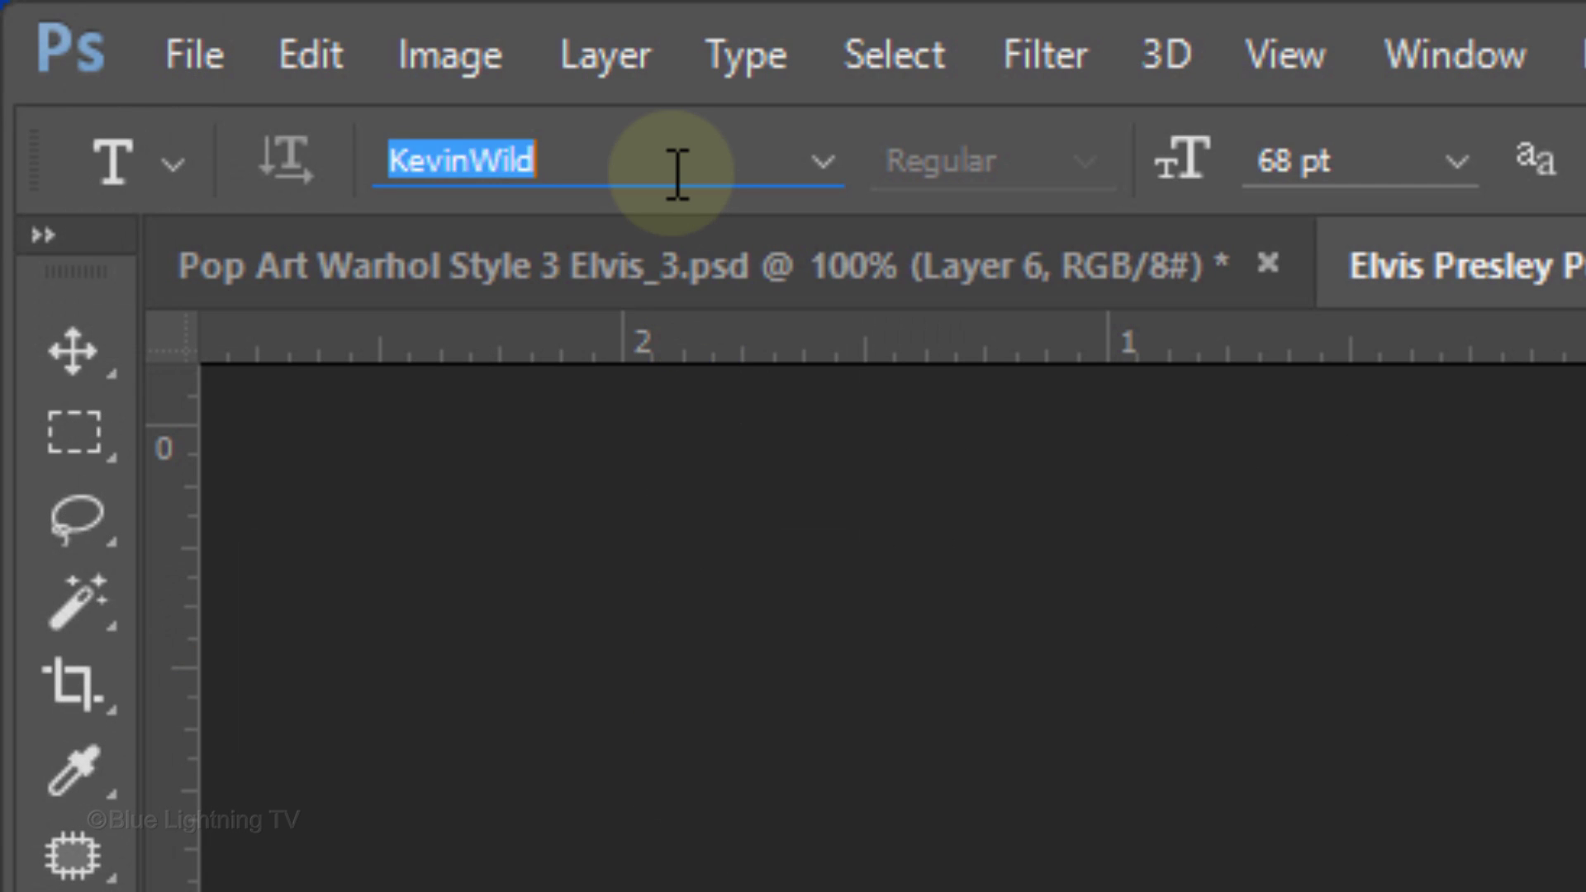
text(Kevin)
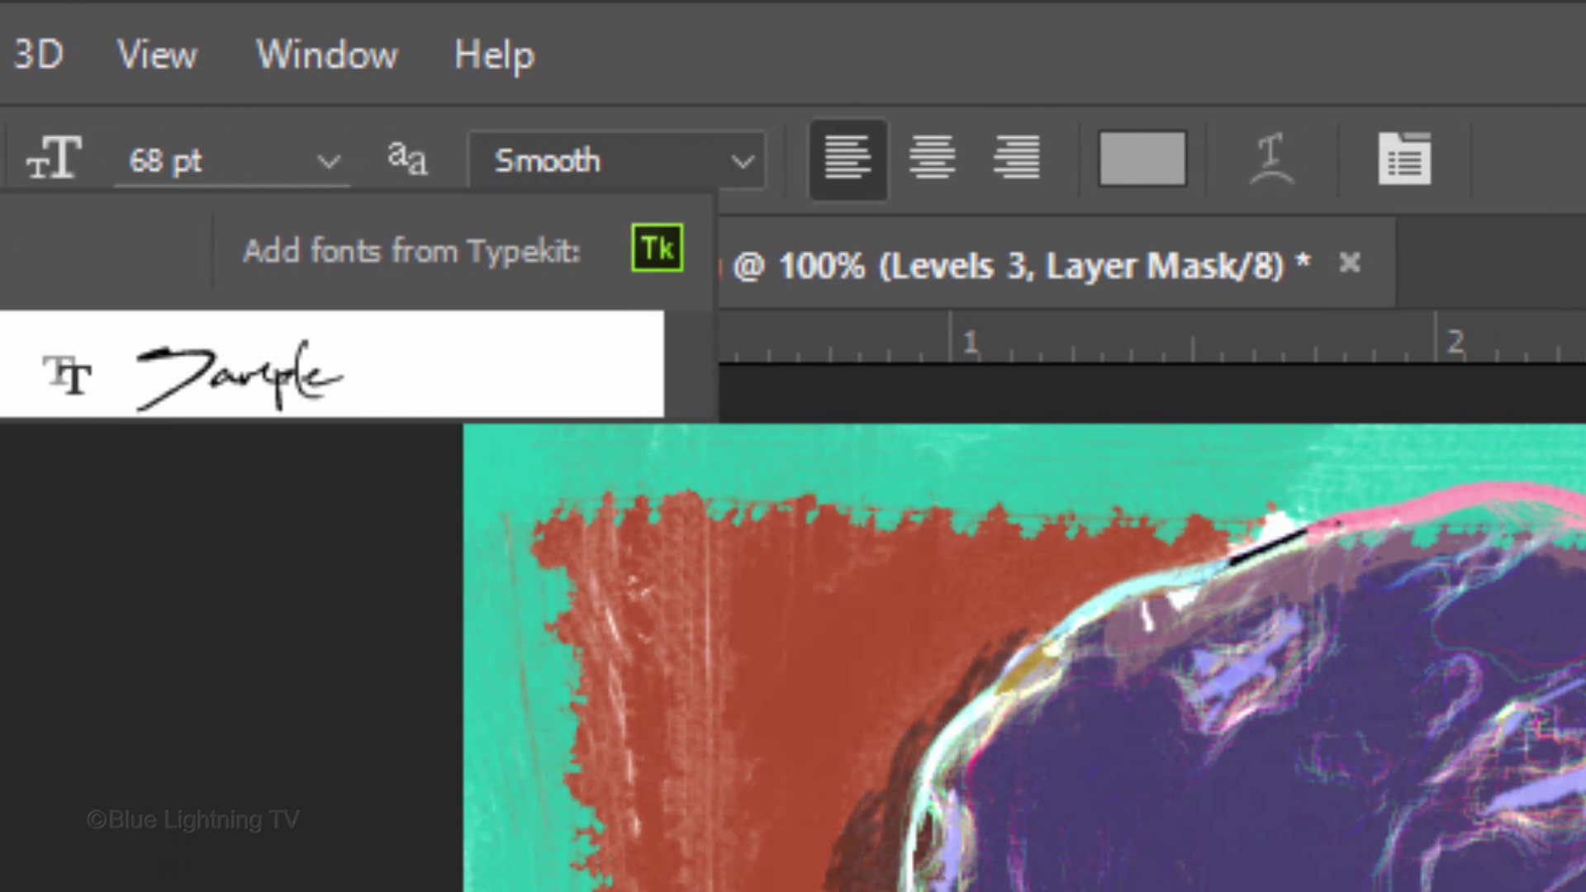
key(Escape)
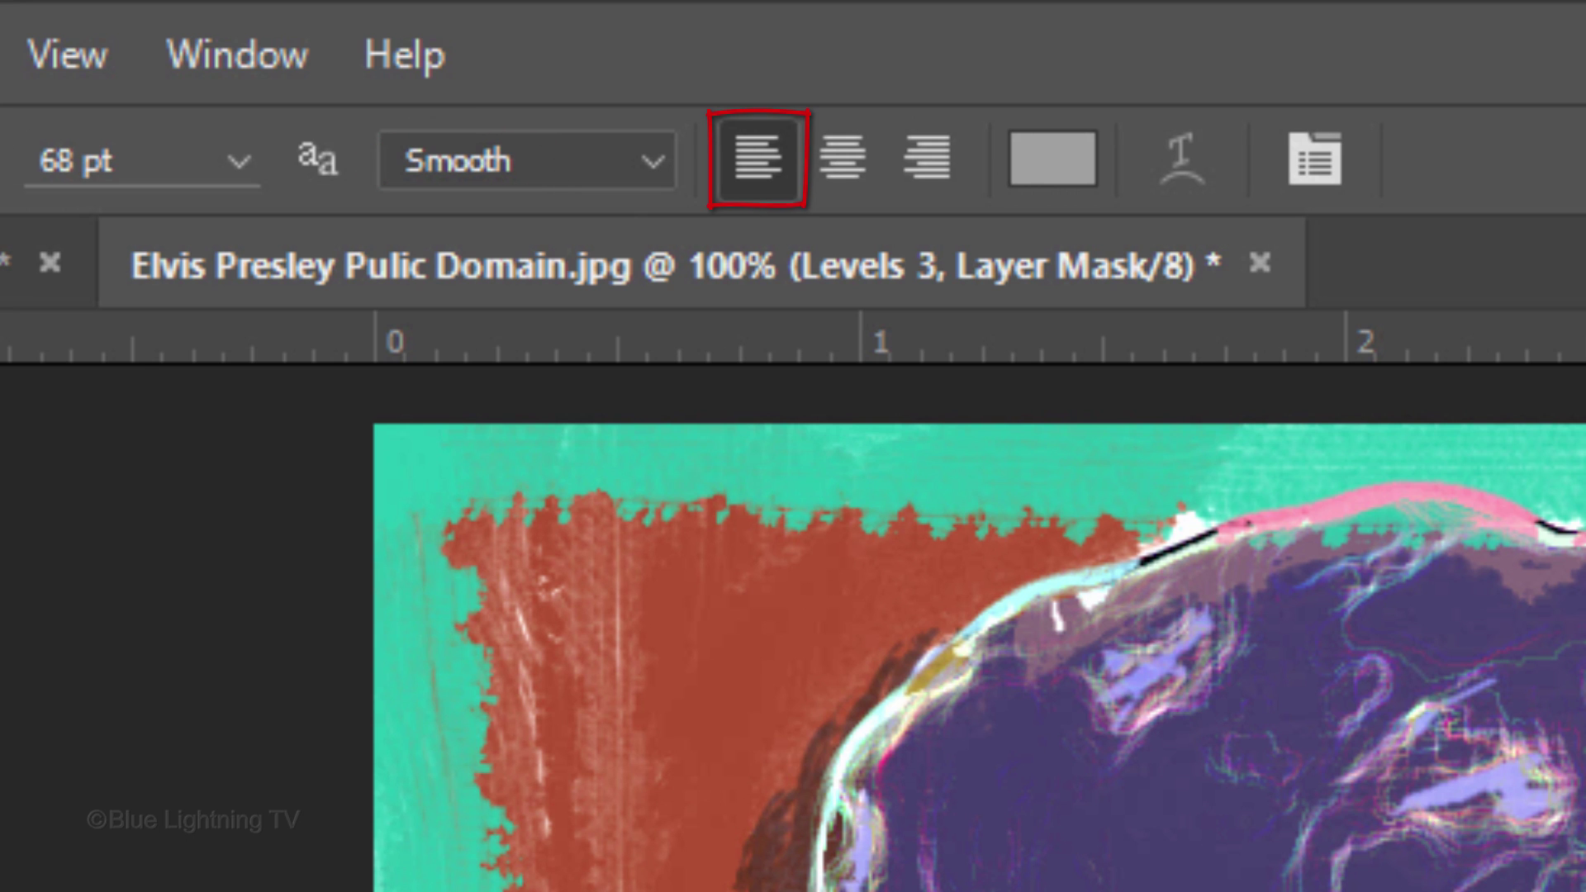
Step: Set the text color to B81414
click(1054, 163)
text(B81414)
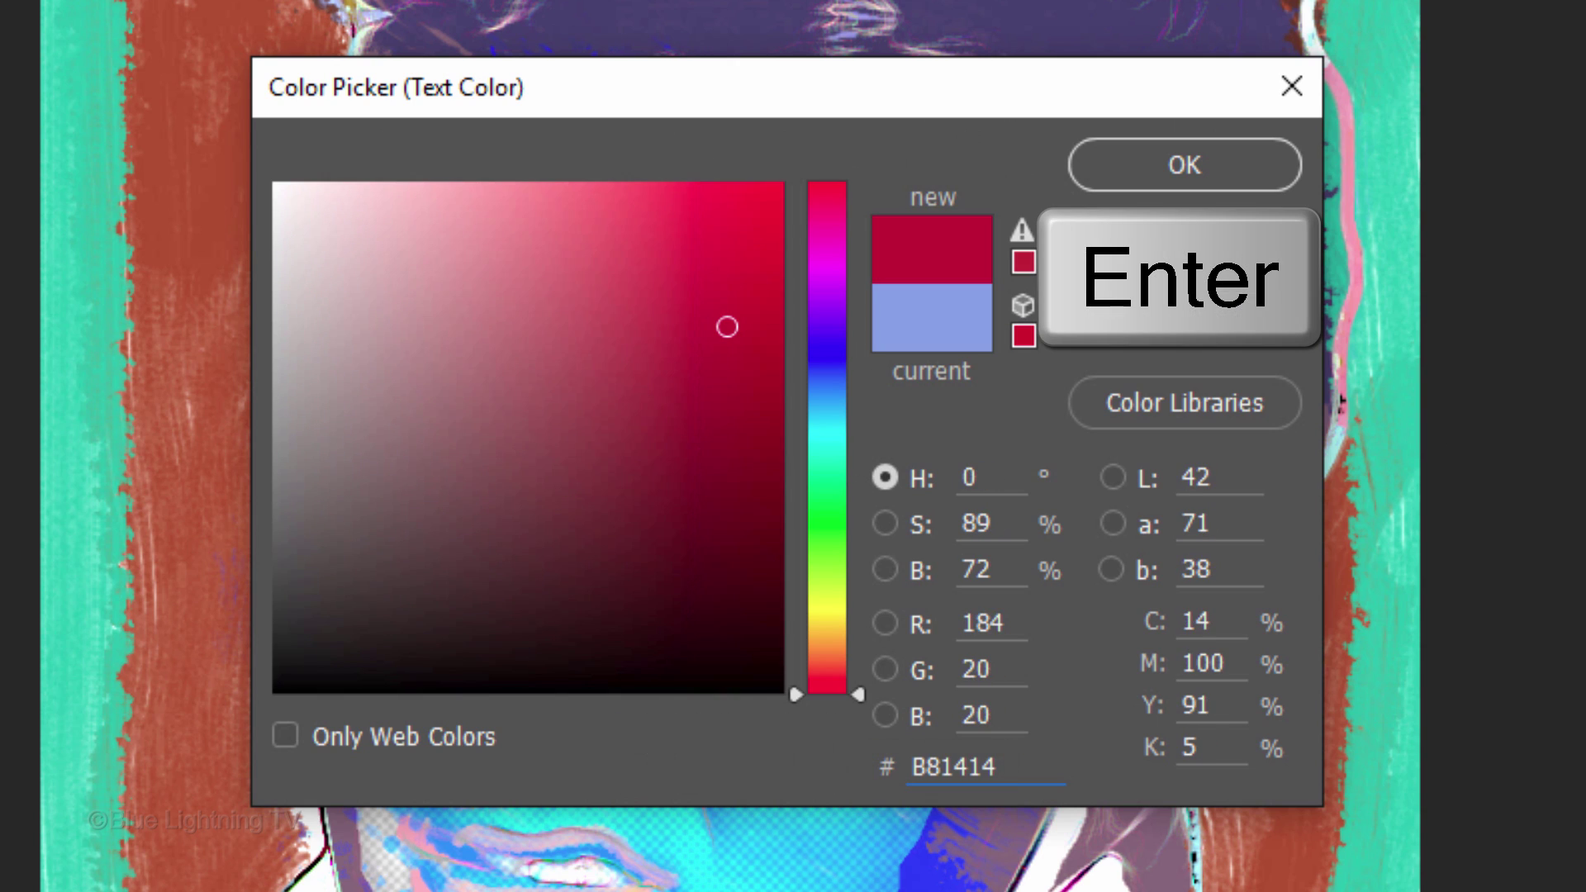
key(Return)
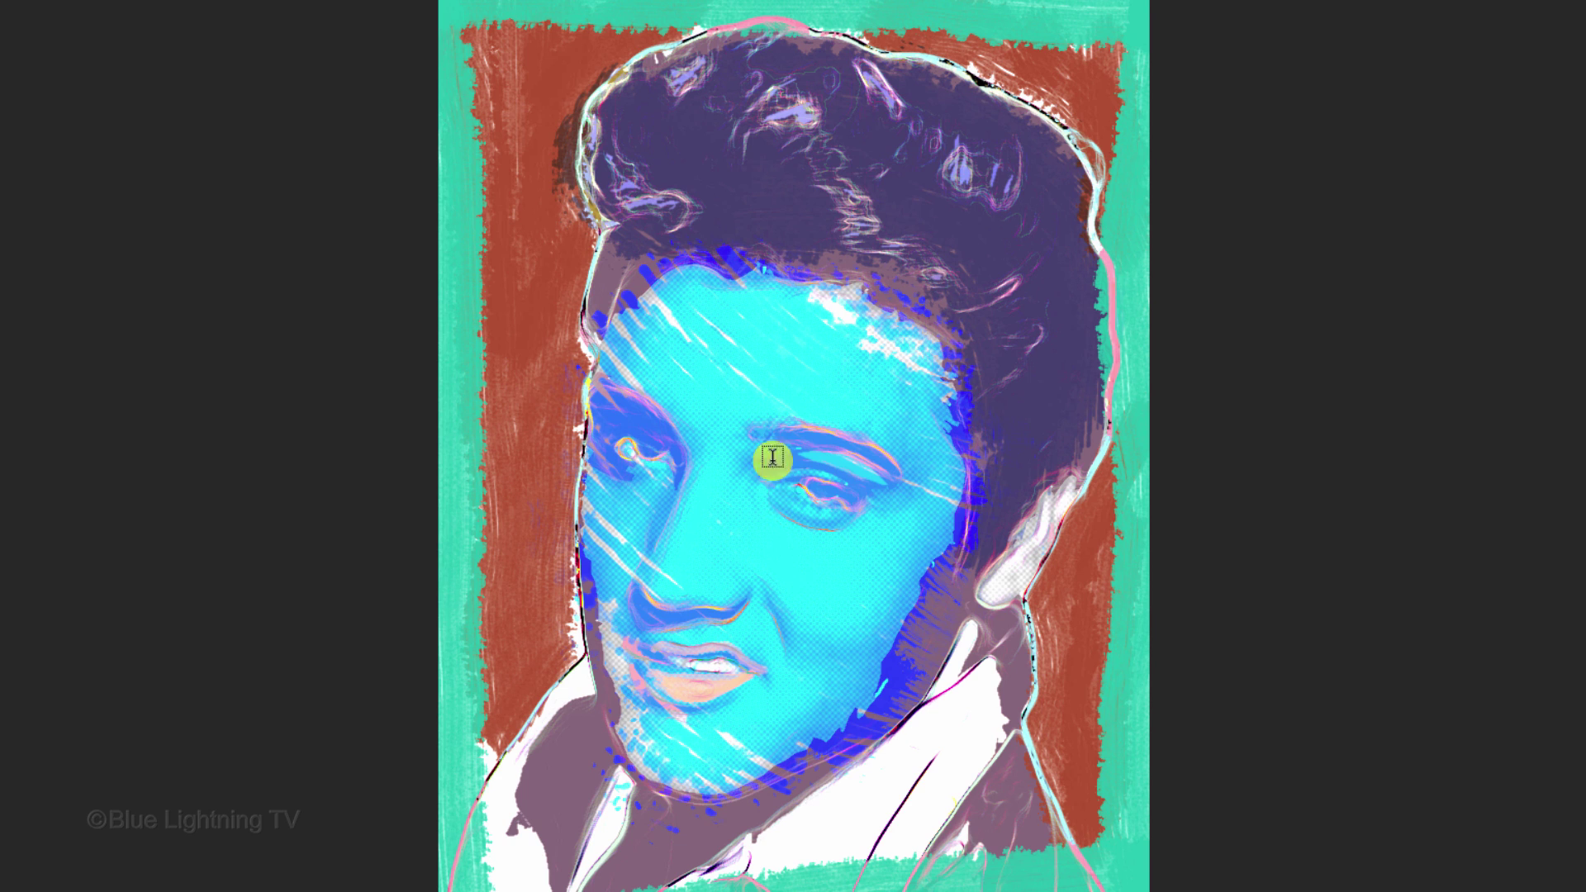
Step: Add the text "Elvis" over the collar and position it as a signature in the portrait's lower-right corner
click(864, 777)
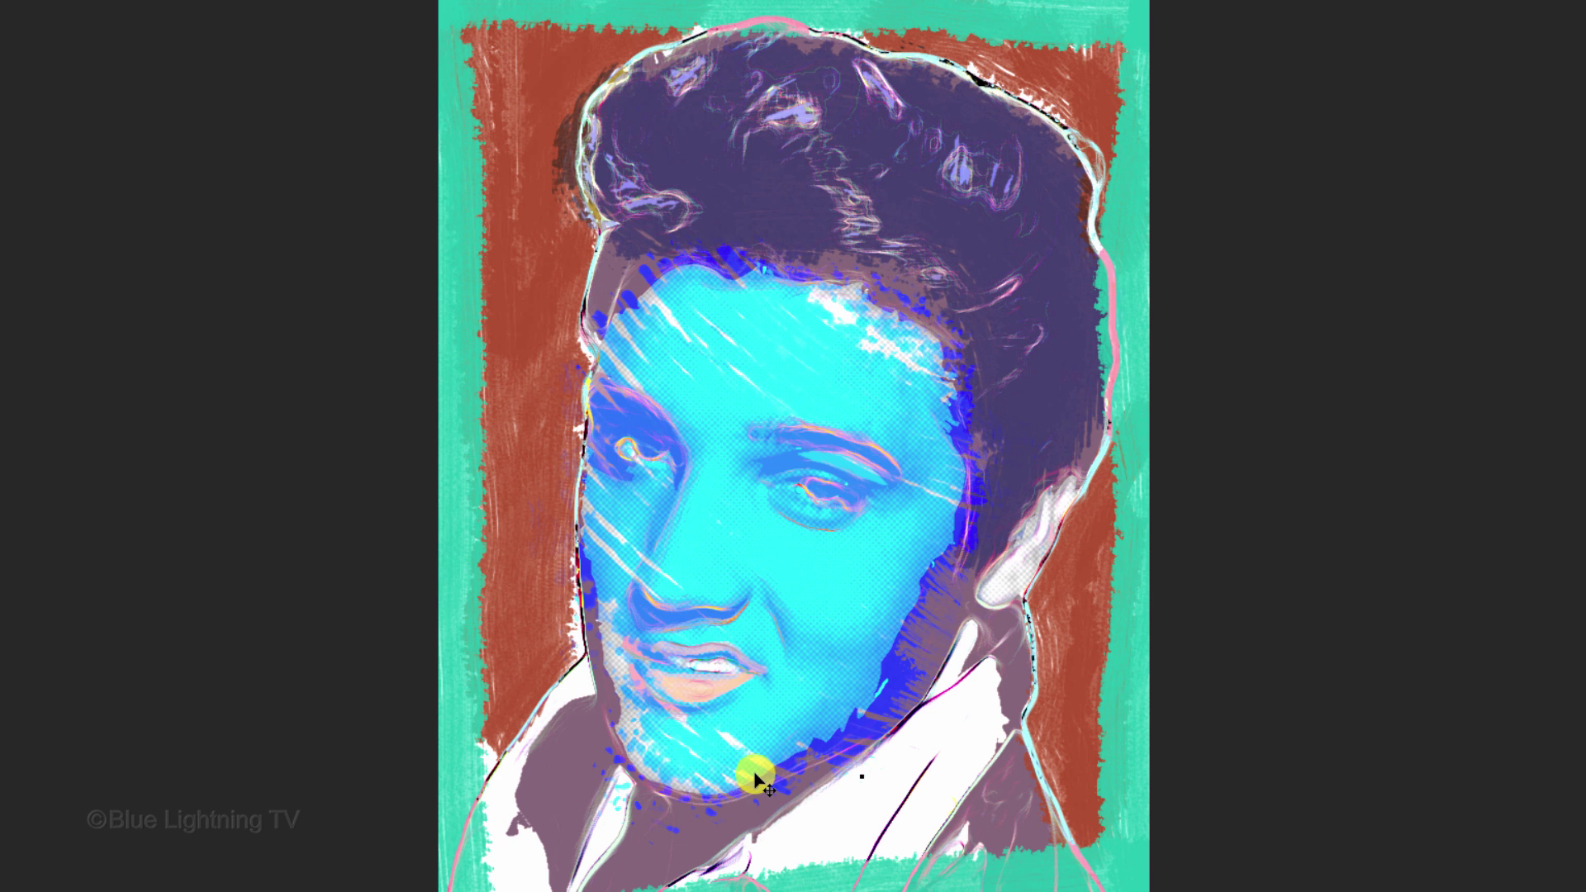
text(El)
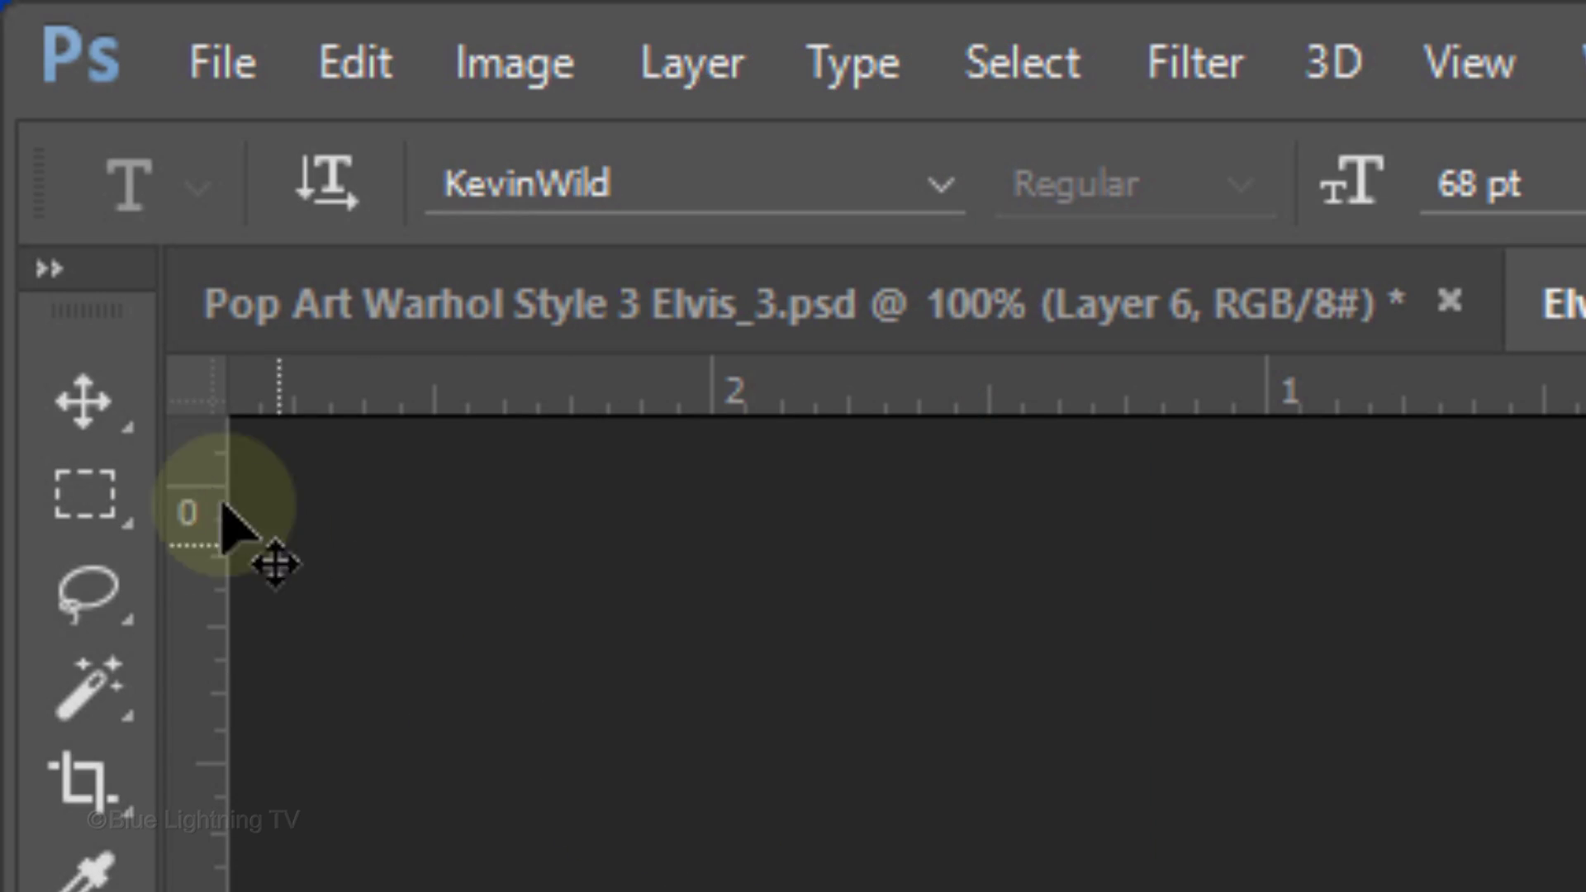
click(85, 413)
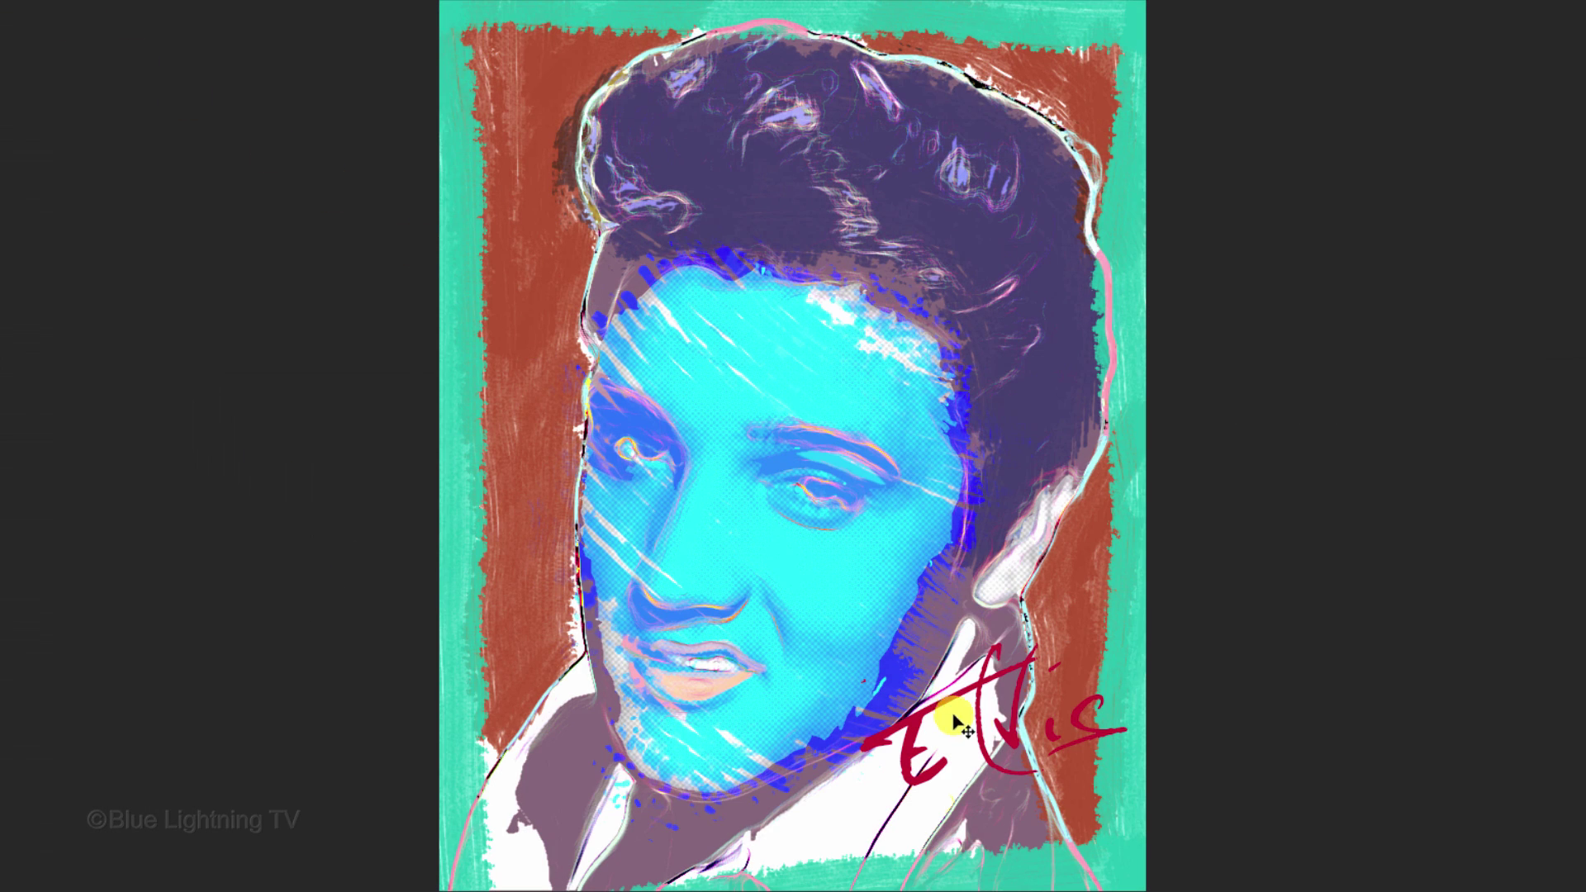
drag(981, 738, 989, 801)
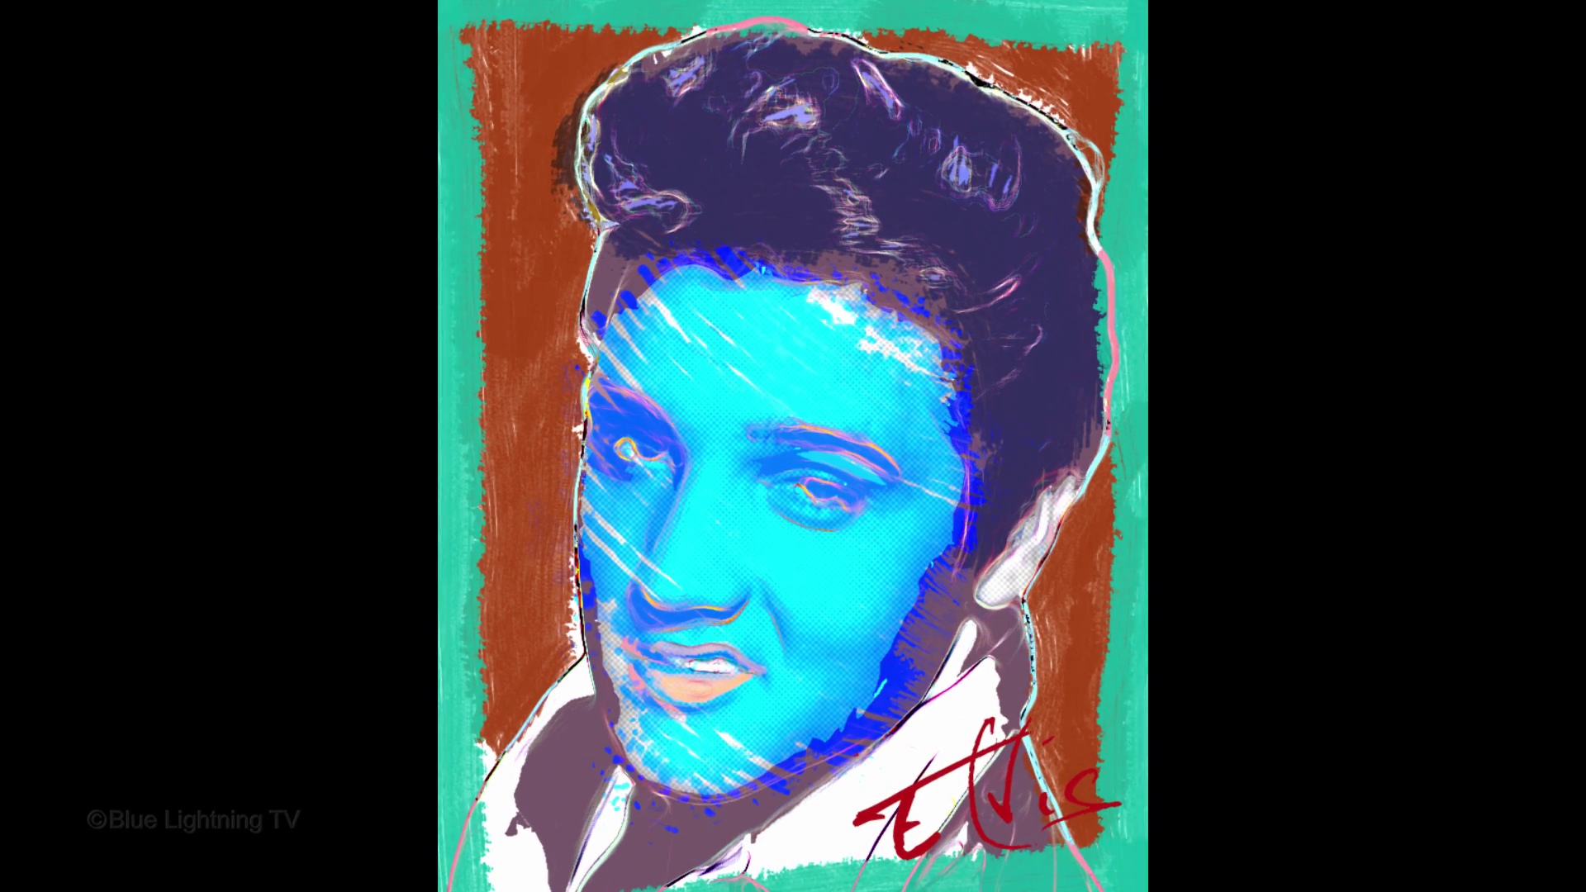